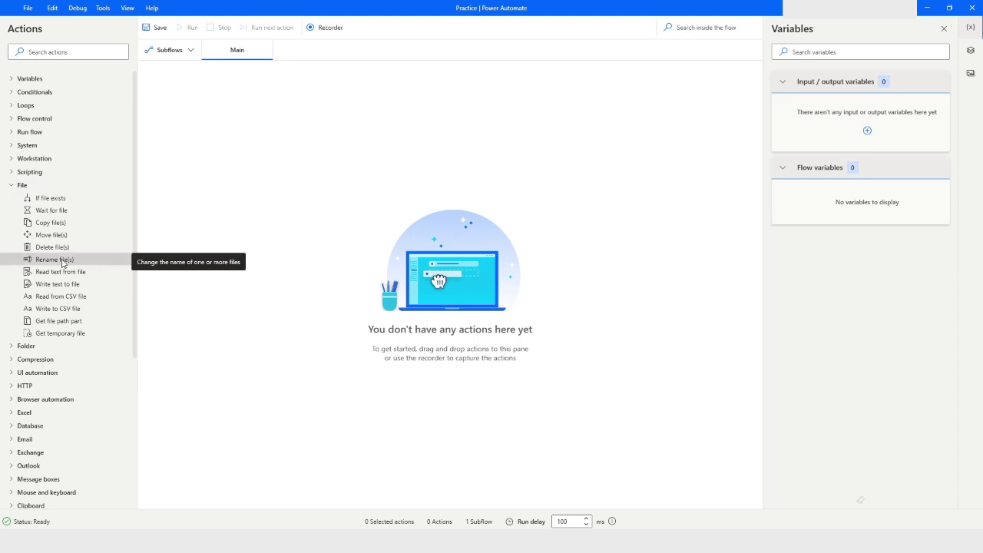
drag(64, 261, 350, 172)
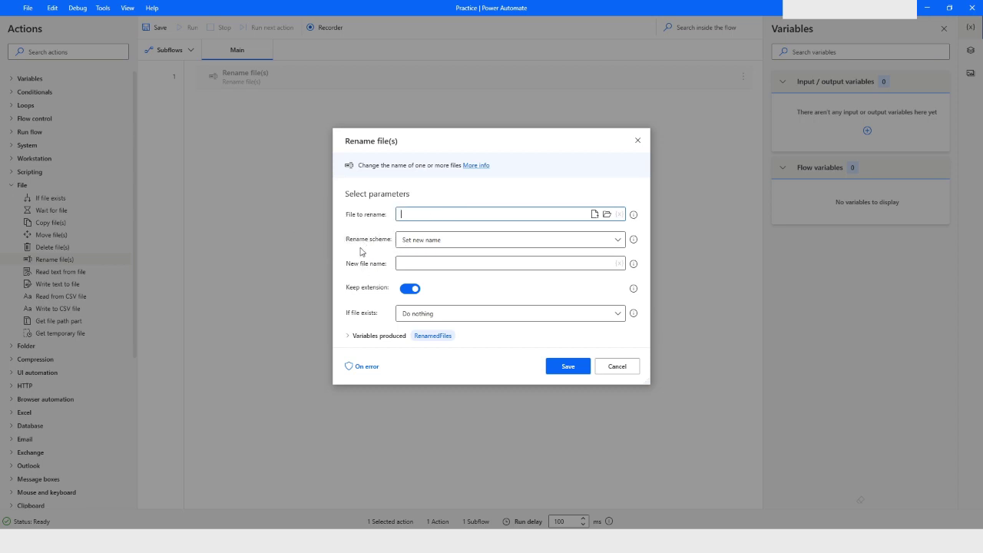
click(448, 240)
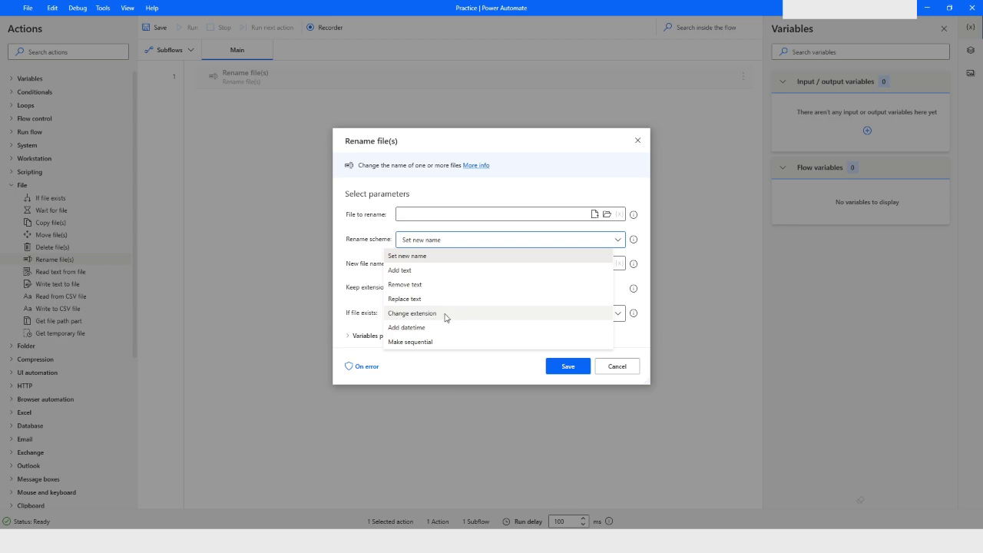
click(421, 364)
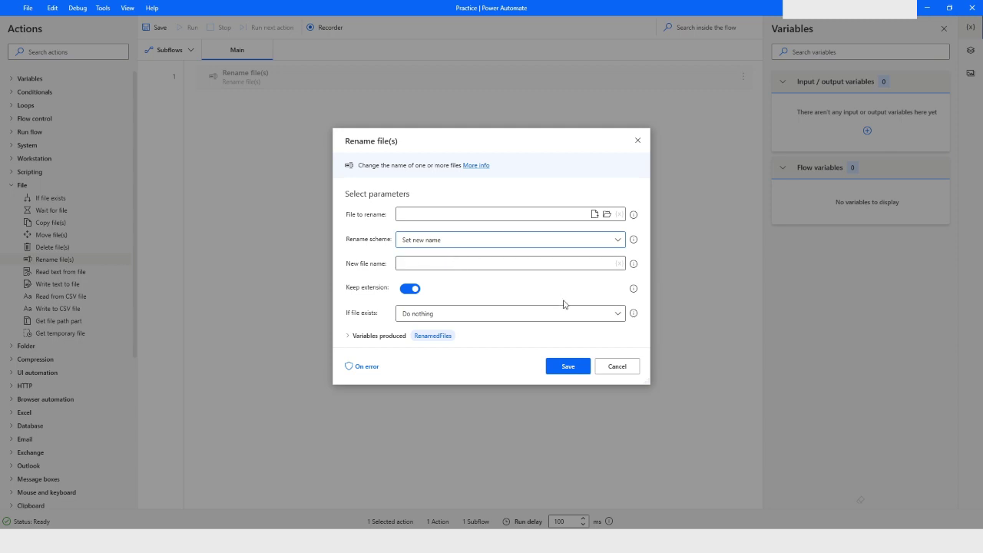
click(622, 371)
Search the actions for "get sp" and add the Get special folder action to the Main flow
click(38, 51)
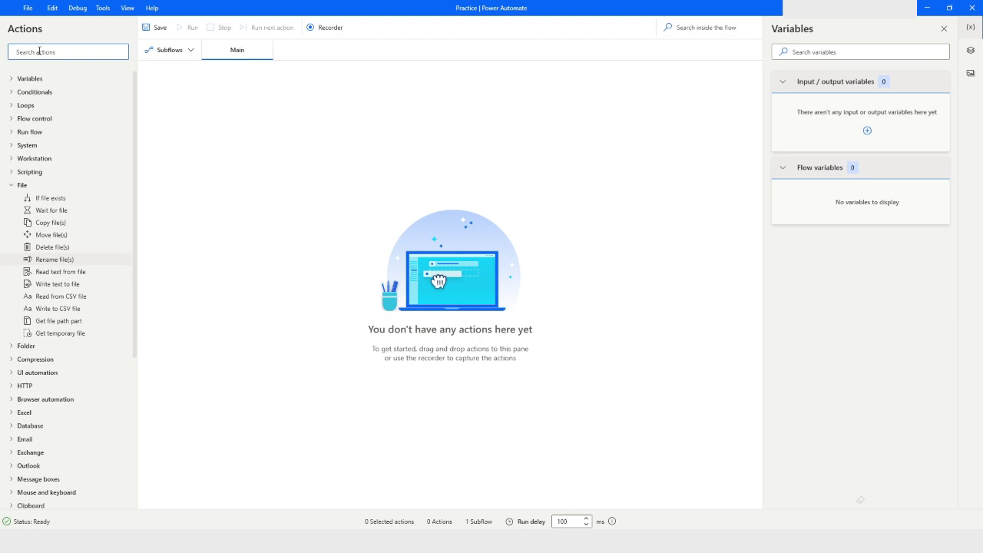
text(get sp)
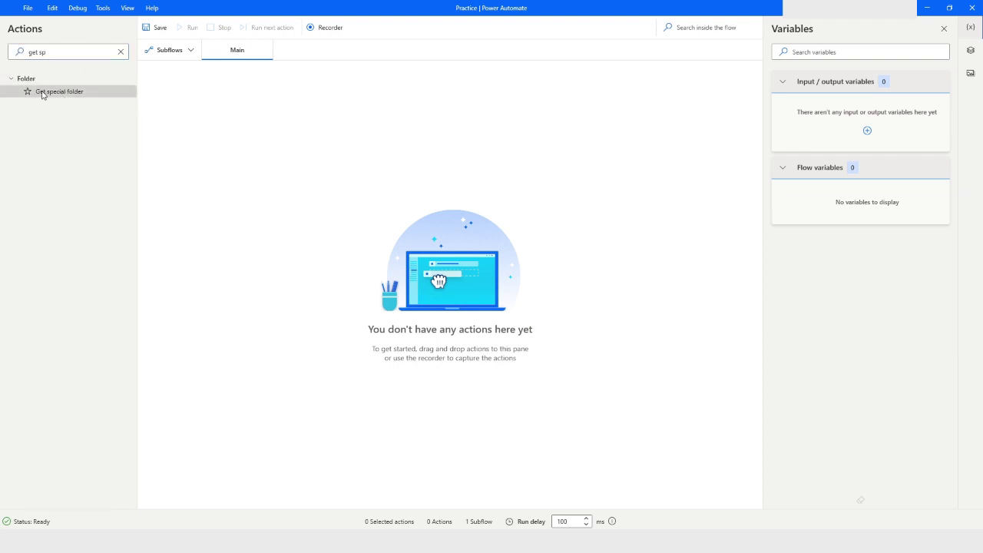
drag(39, 93, 232, 84)
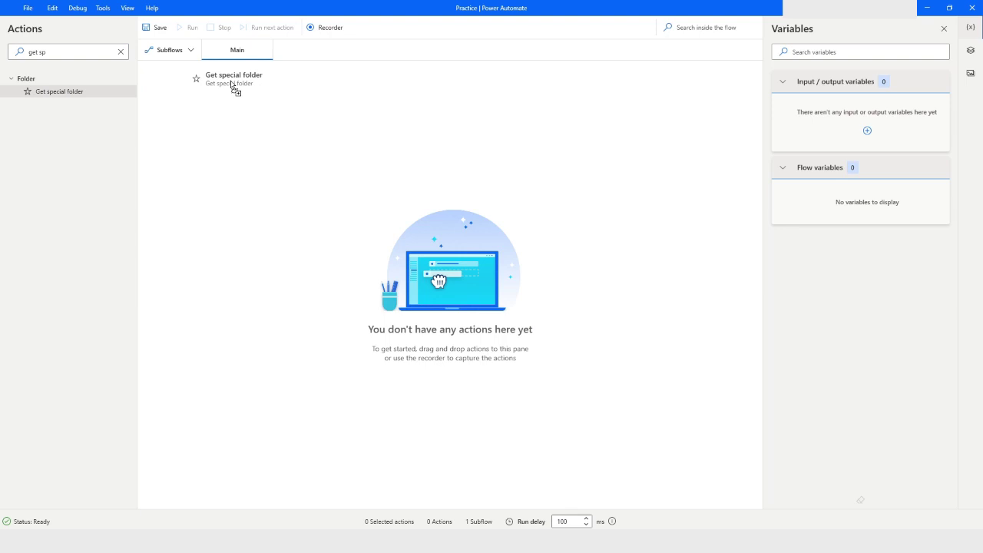
drag(232, 84, 230, 80)
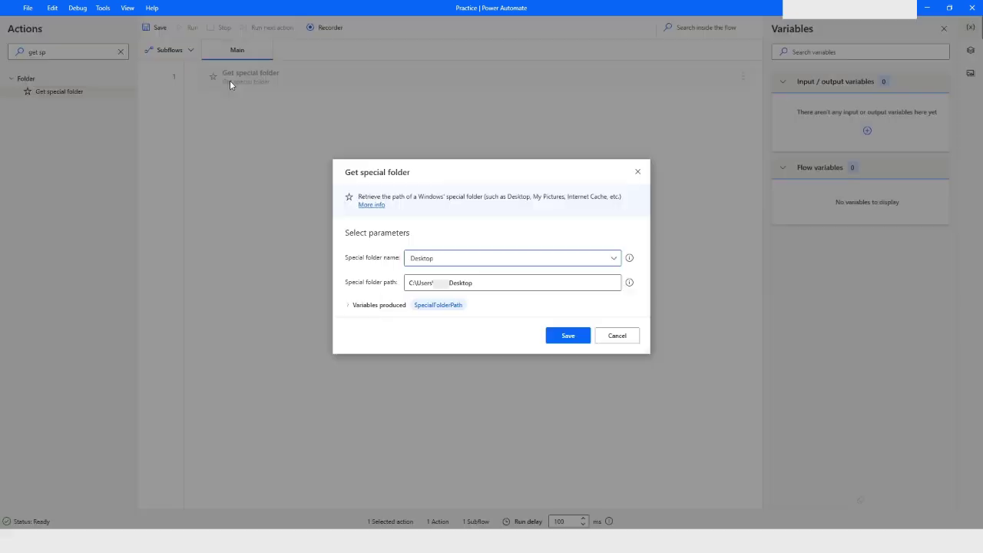
Set the special folder name to Desktop, save the action and clear the action search
click(601, 258)
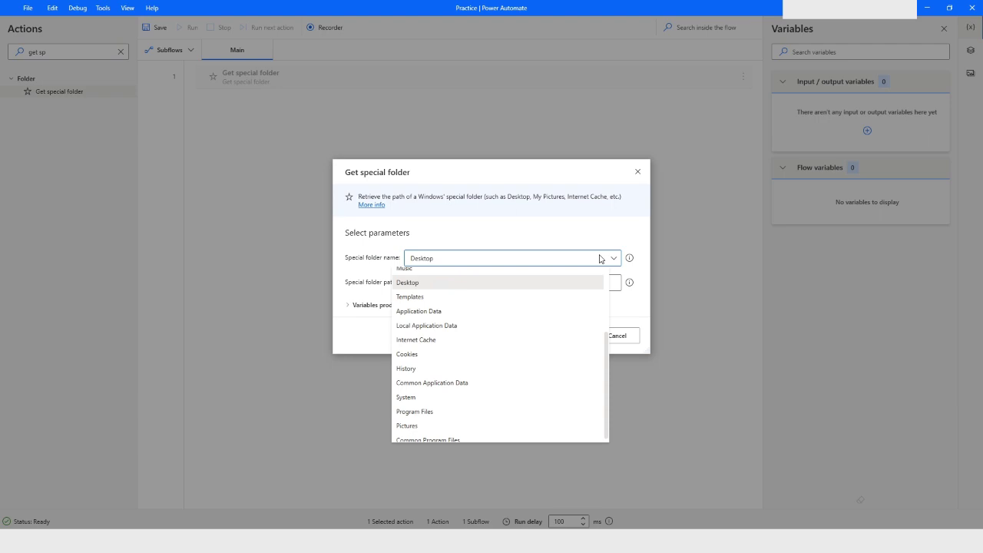
scroll(489, 329, up, 3)
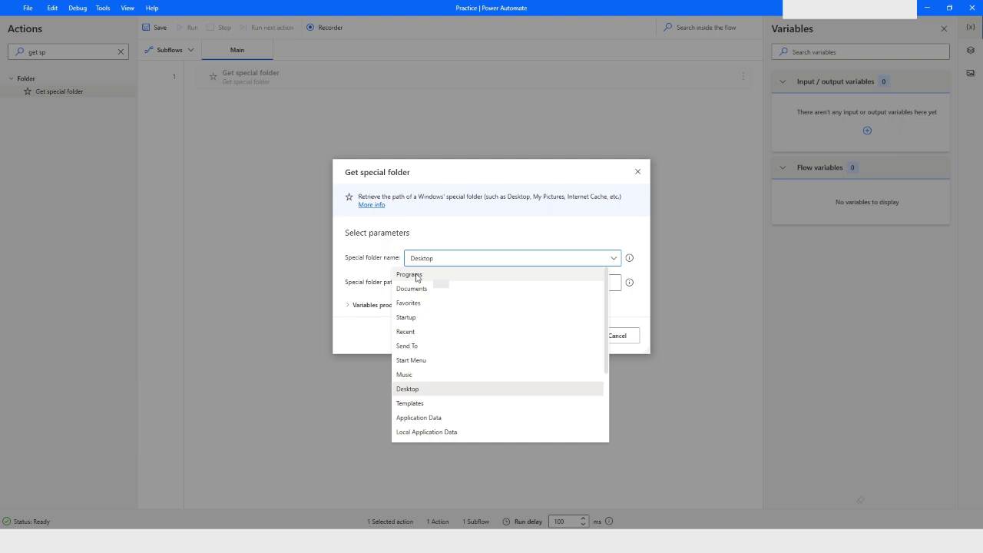
click(416, 276)
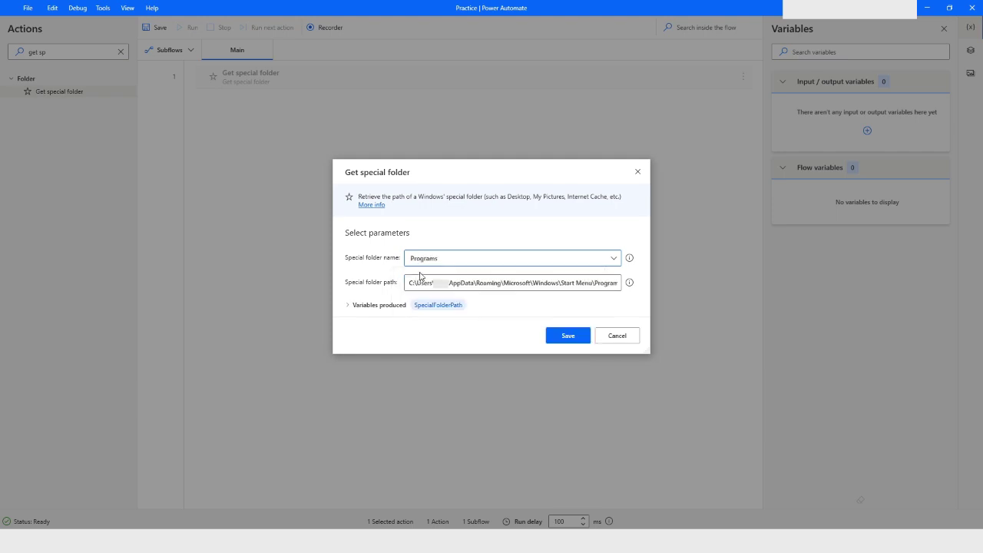
click(482, 259)
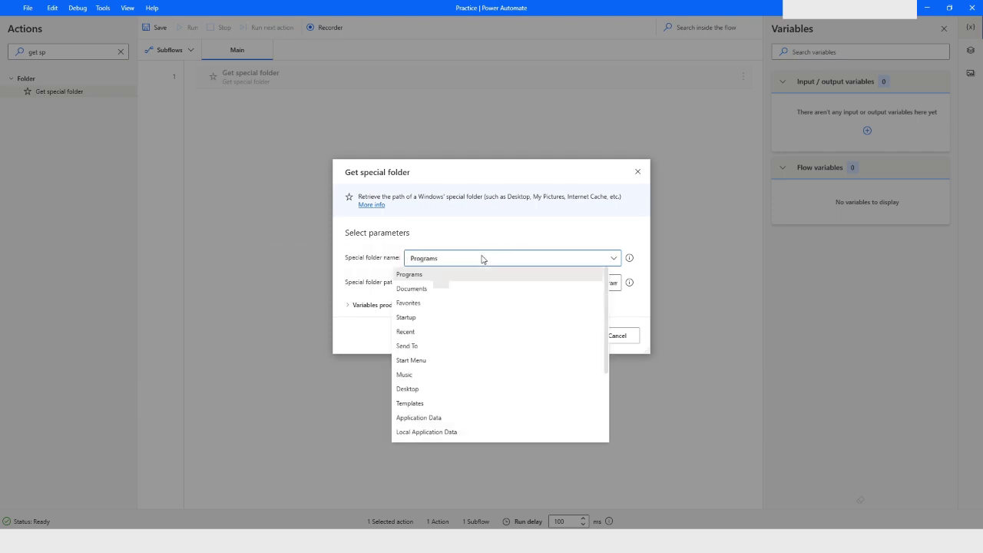
click(407, 388)
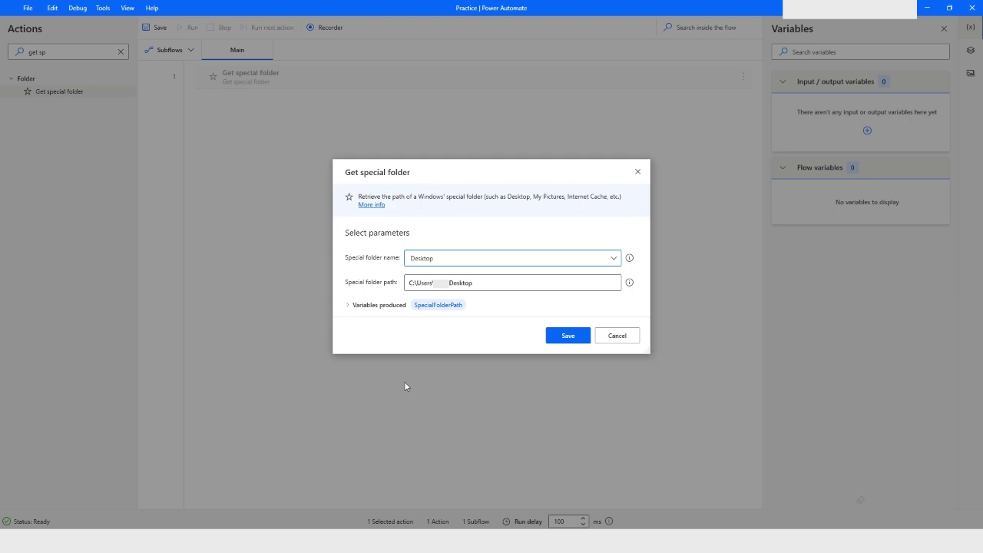
click(566, 336)
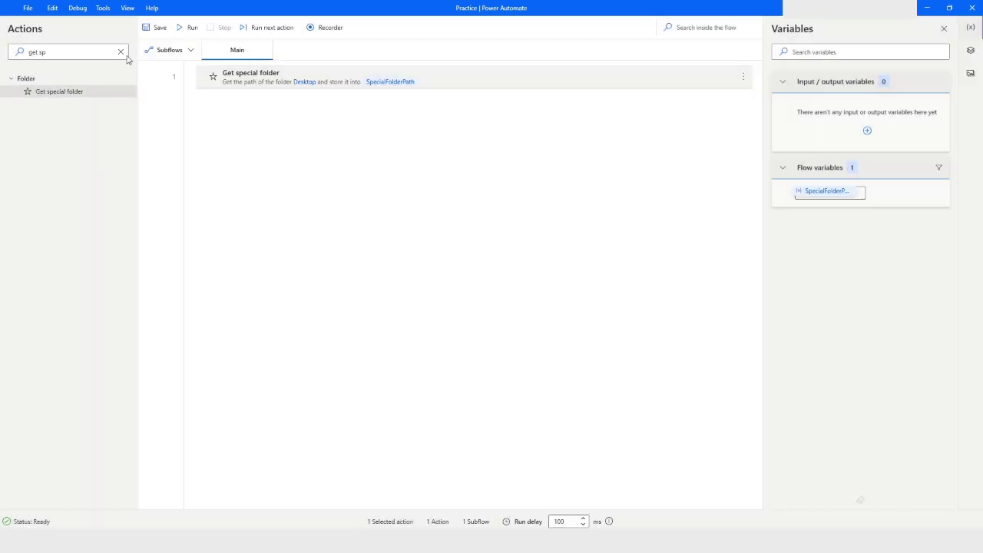
click(121, 52)
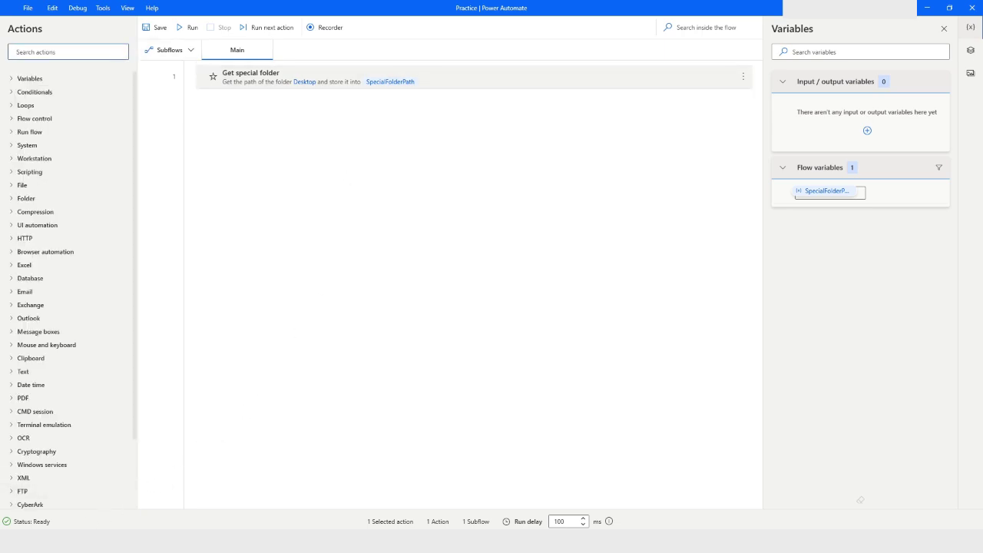
Switch to File Explorer to examine the files in the Desktop's Bot_Files folder, then return to the flow
key(alt+Tab)
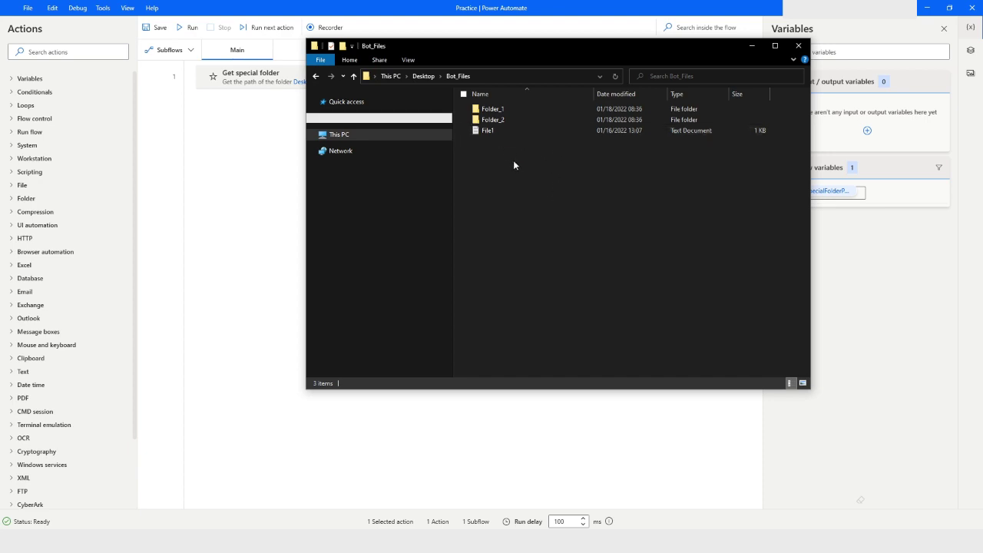
click(753, 45)
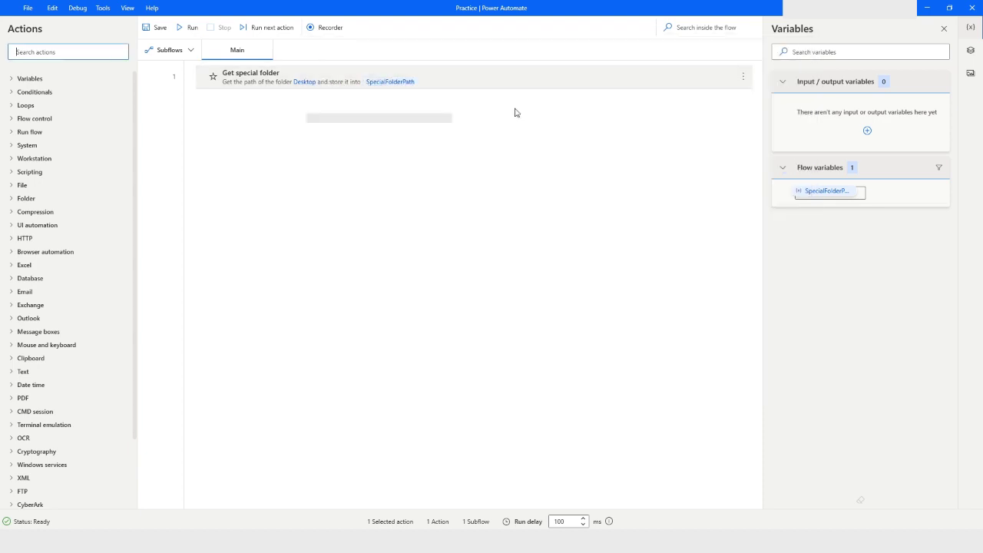
Add a Rename file(s) action after Get special folder, with %SpecialFolderPath%\Bot_Files\File1.txt as the file to rename
click(12, 187)
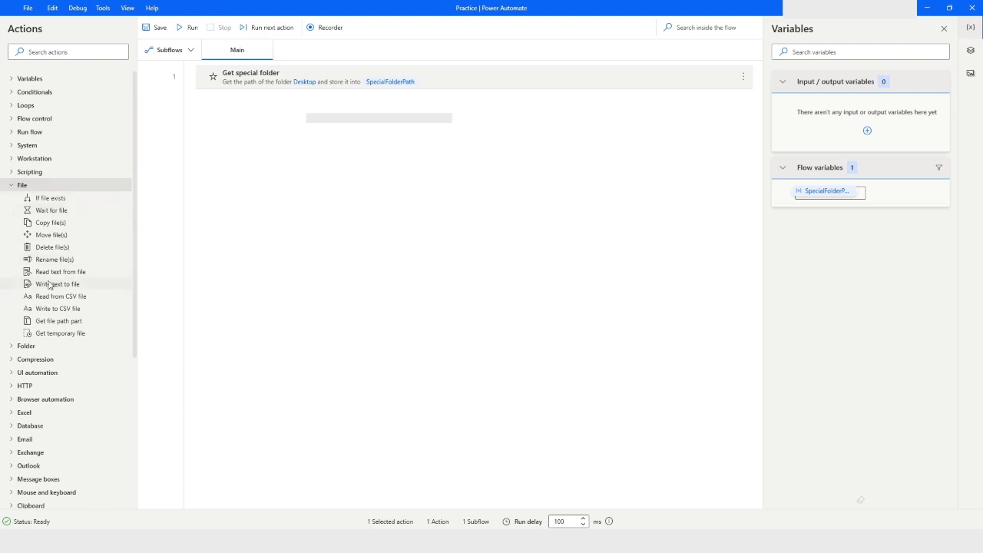
drag(43, 262, 274, 156)
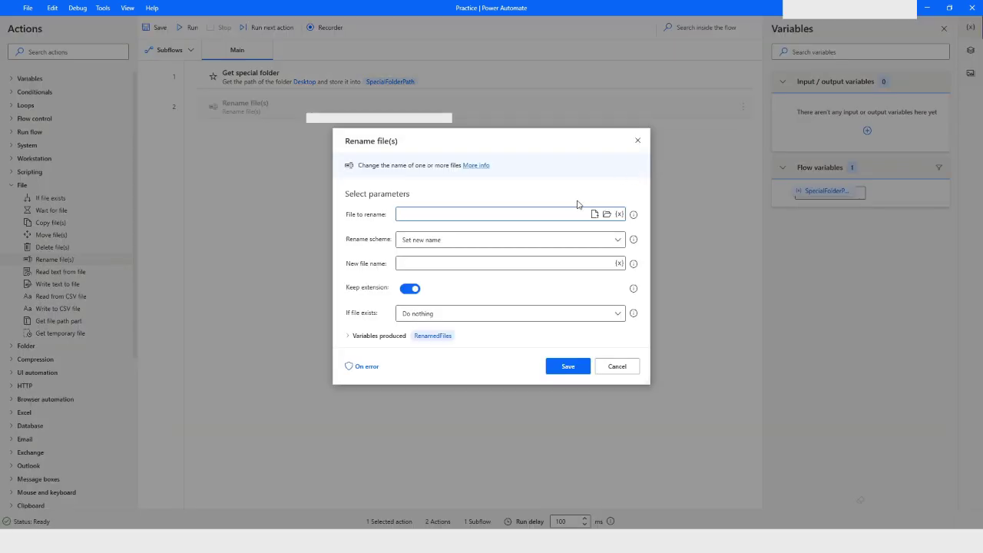
click(619, 213)
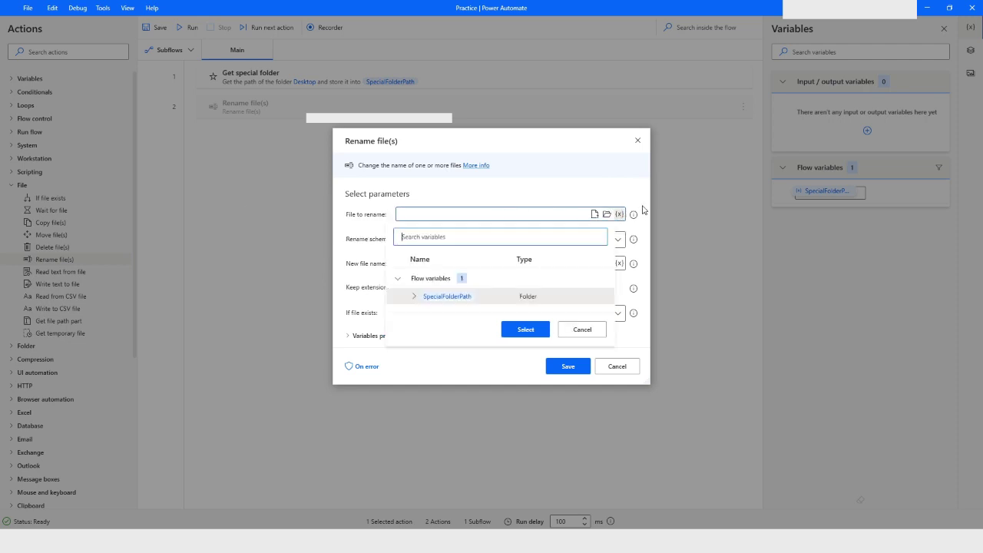
double_click(449, 296)
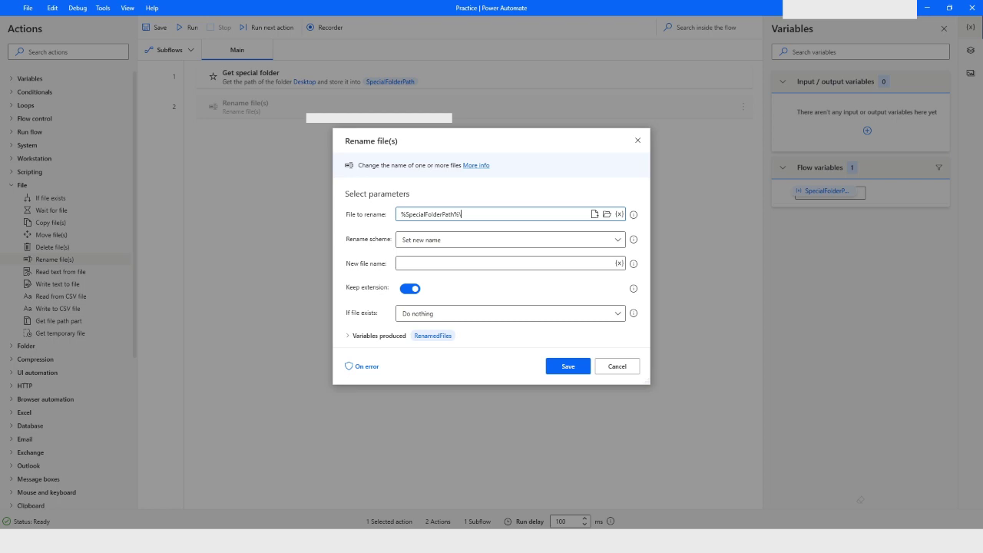
text(\Bot_Files\)
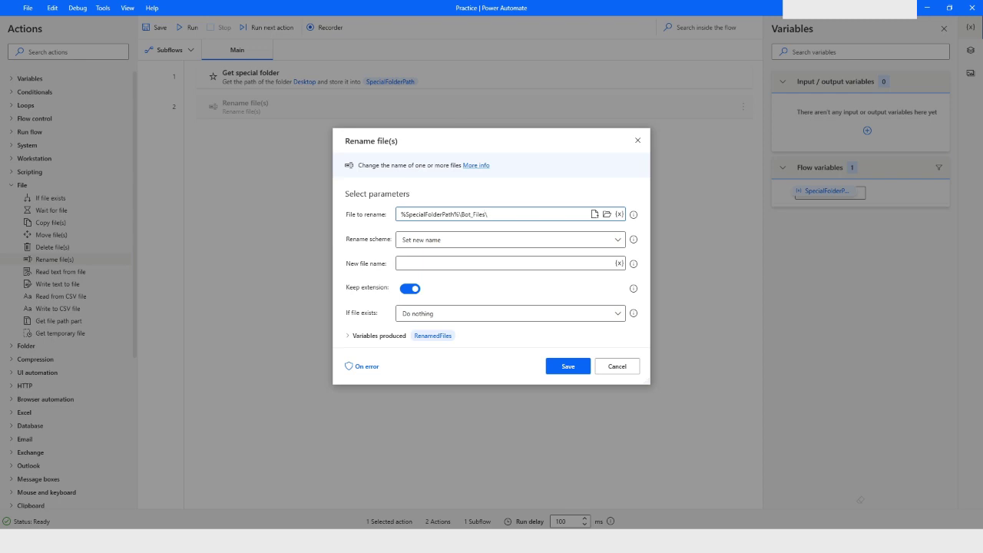
text(File1.txt)
Set the new file name to File2.txt, choose Overwrite if the file exists, and save the rename action
click(421, 262)
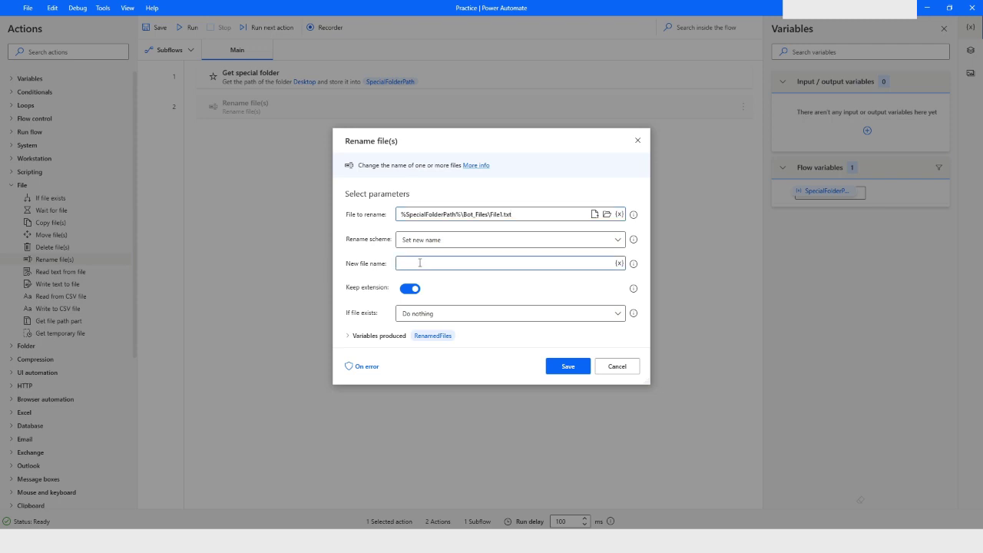
text(File2.txt)
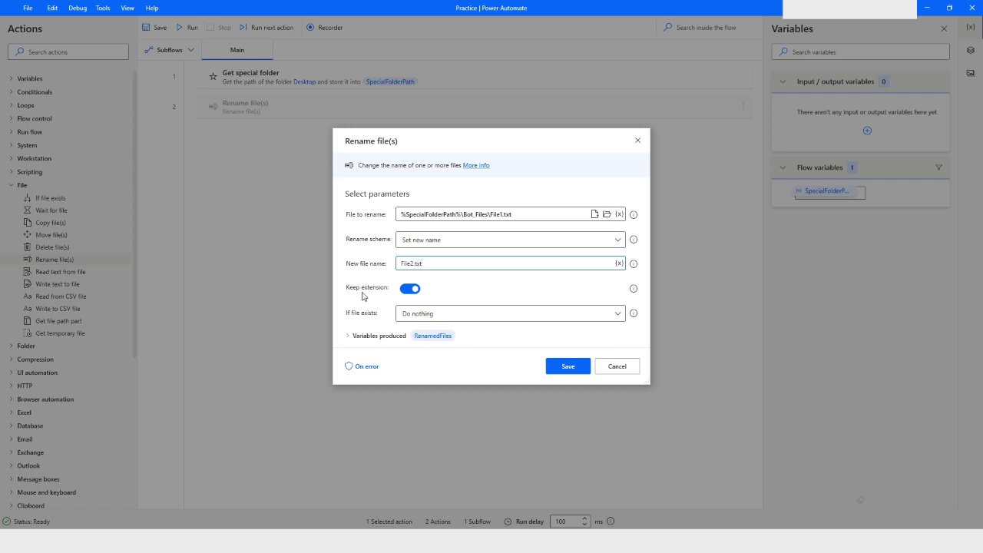
click(428, 316)
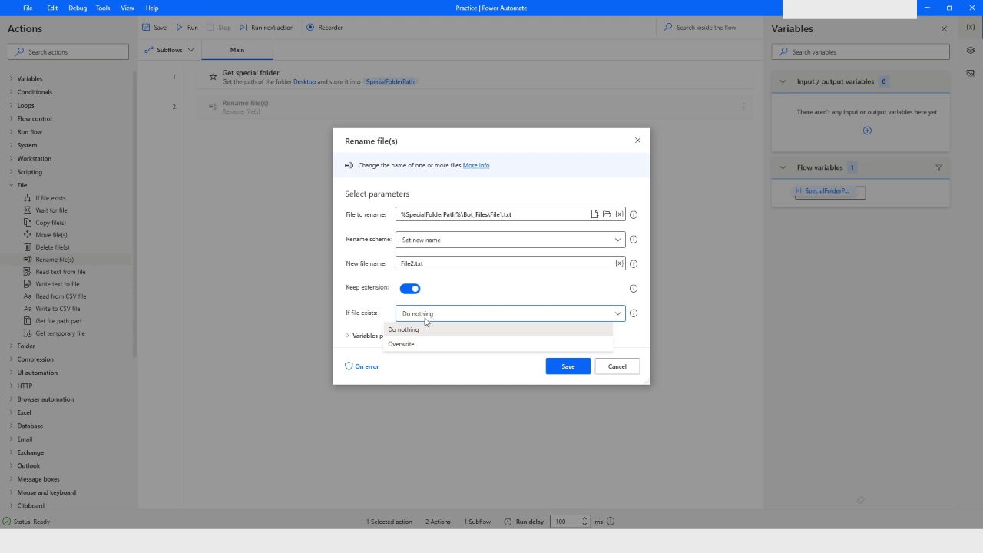
click(415, 344)
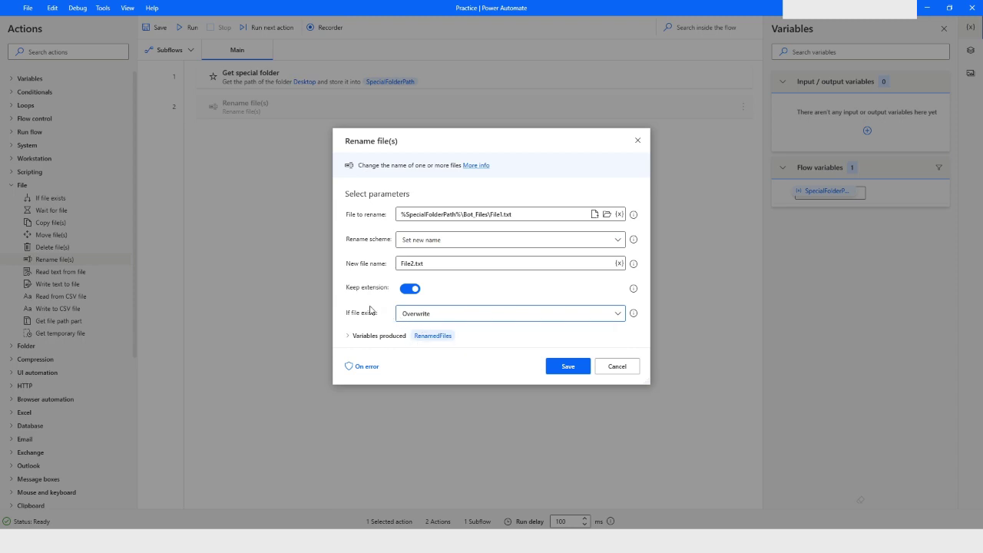
click(567, 366)
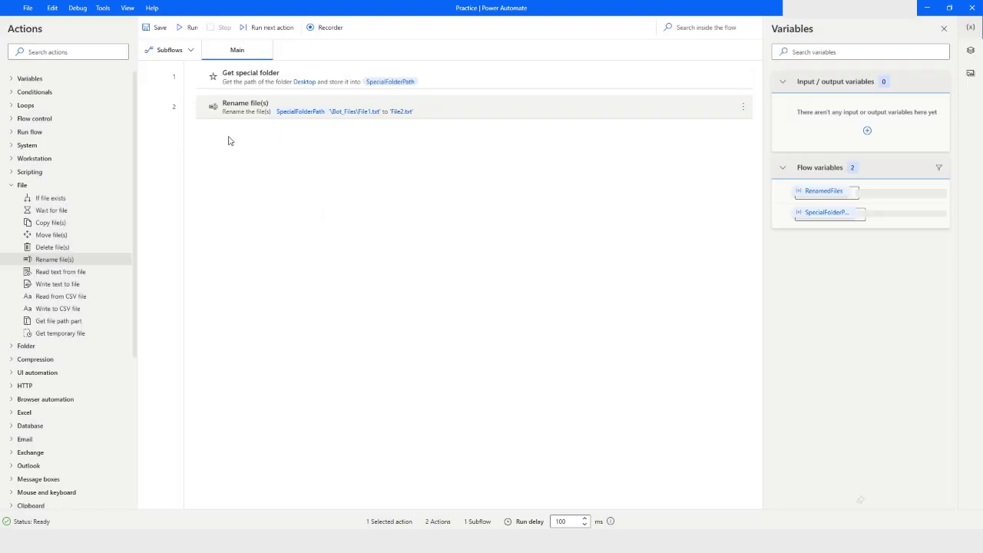
Run the flow and check the file's name in the Bot_Files folder in File Explorer
click(191, 31)
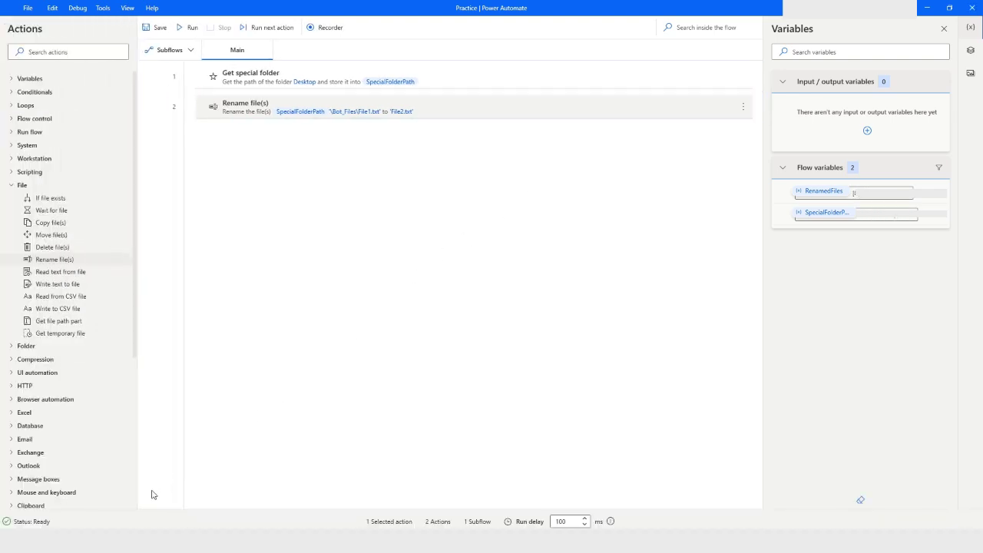
key(alt+Tab)
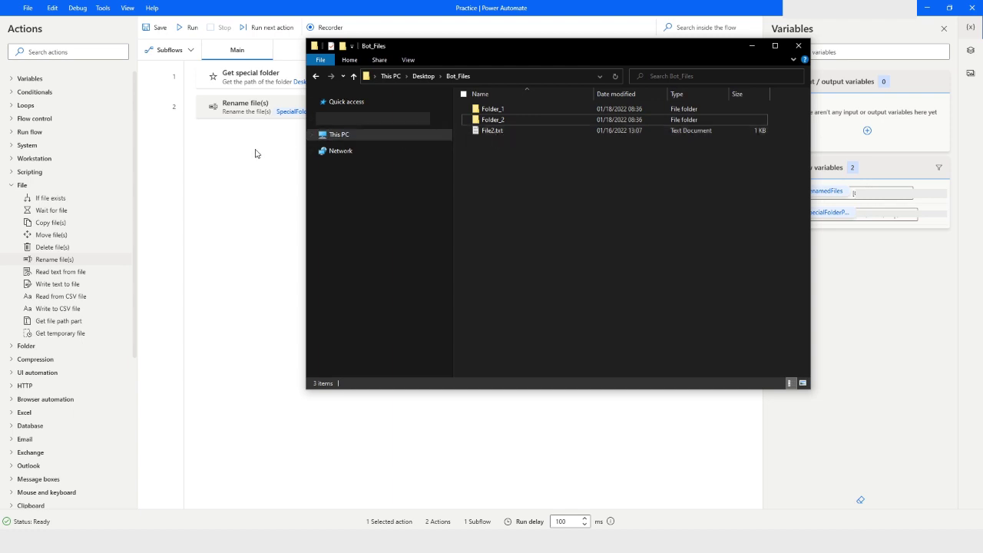
click(749, 49)
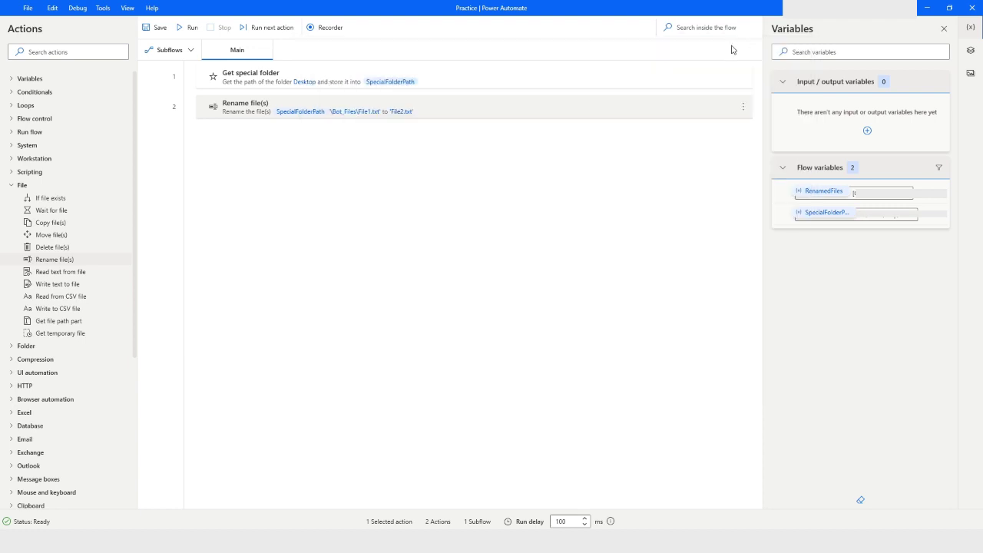
Edit the rename action to rename %SpecialFolderPath%\Bot_Files\File2.txt.txt to File2, and save it
double_click(344, 116)
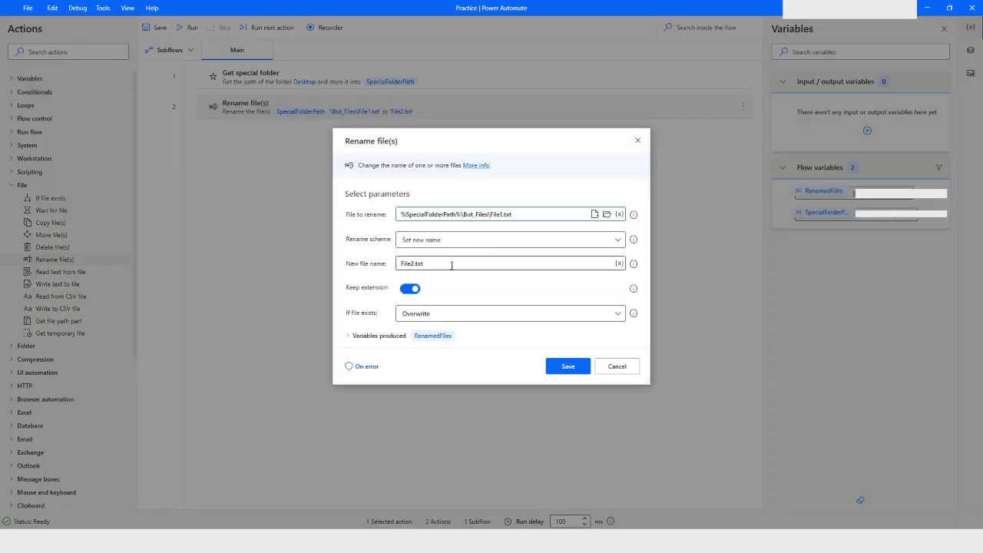
click(440, 263)
key(BackSpace)
key(BackSpace)
key(BackSpace)
key(BackSpace)
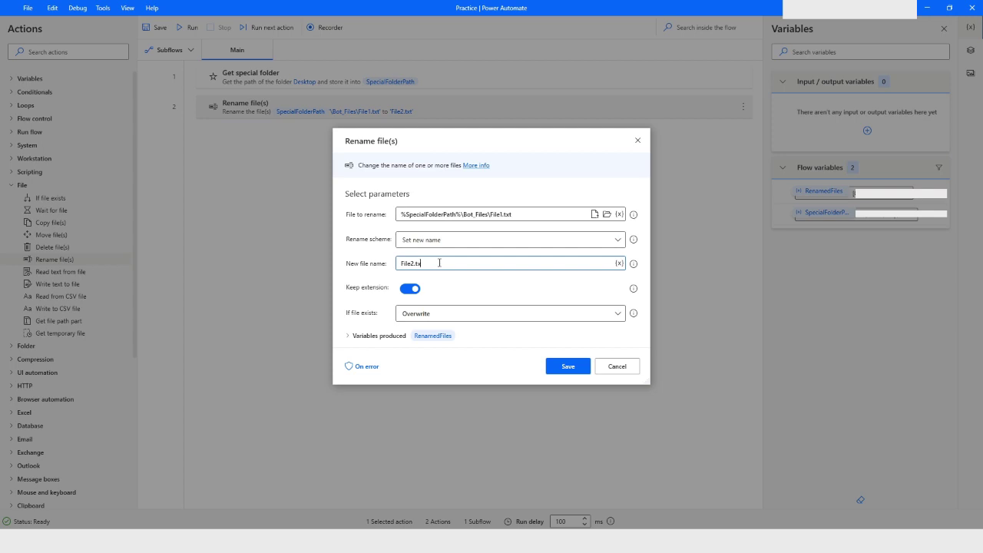
click(504, 214)
text(2.txt)
key(Return)
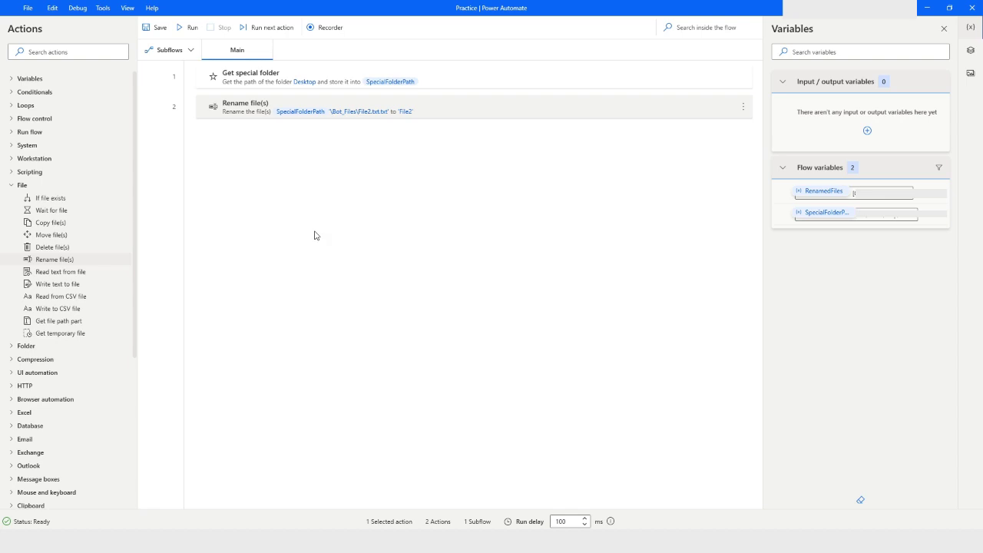
Check the renamed file in the Bot_Files folder in File Explorer and return to the flow
key(alt+Tab)
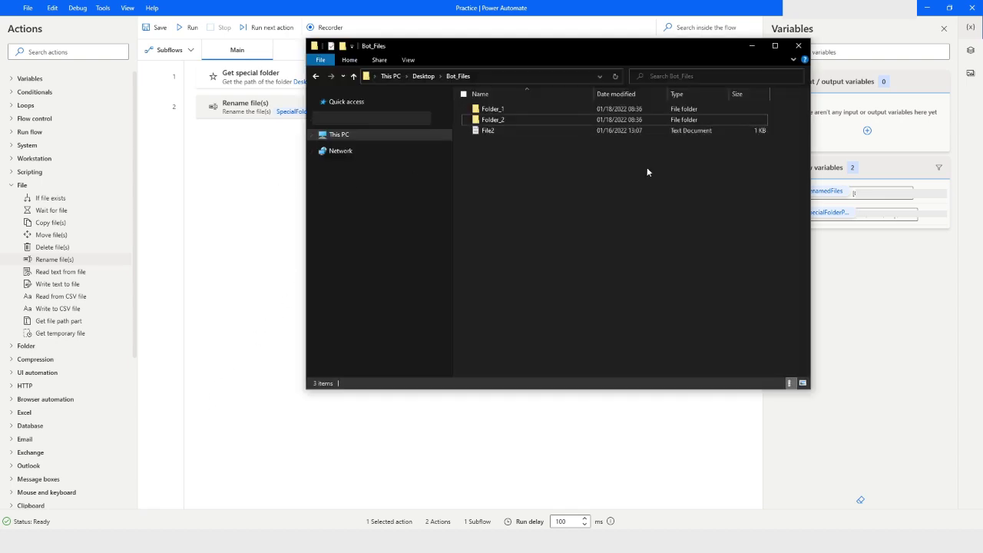
click(752, 46)
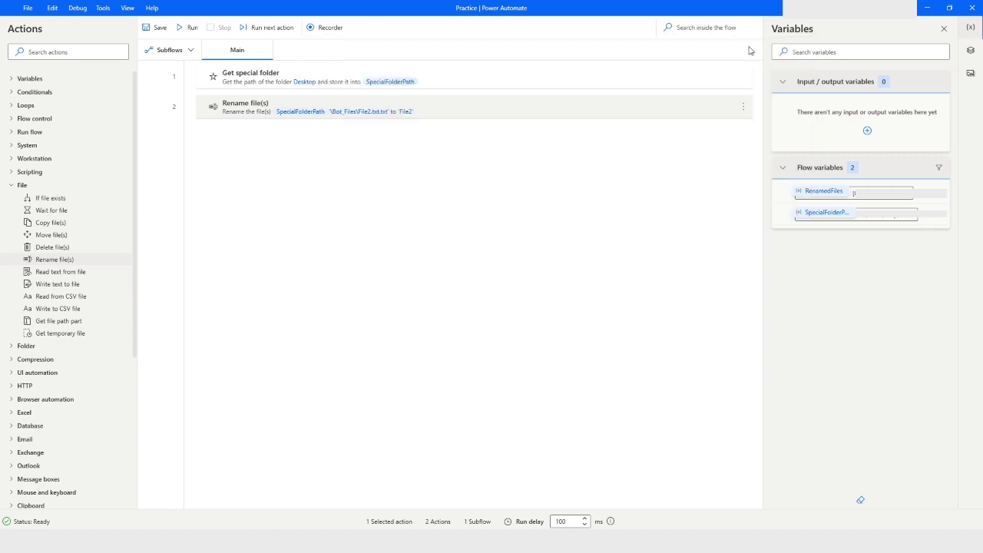
Edit the rename action to use the Add text scheme, adding a first name before the file name
double_click(298, 116)
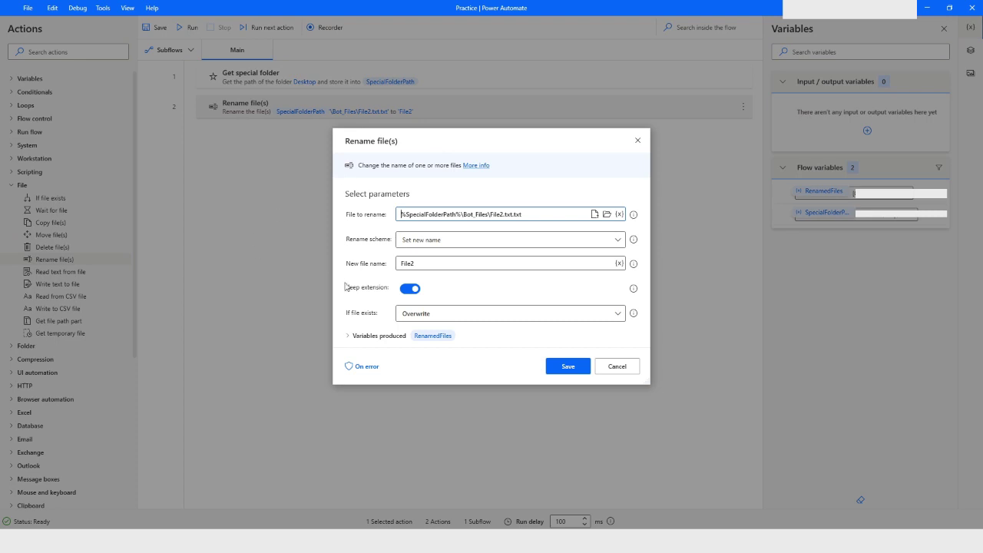
click(420, 240)
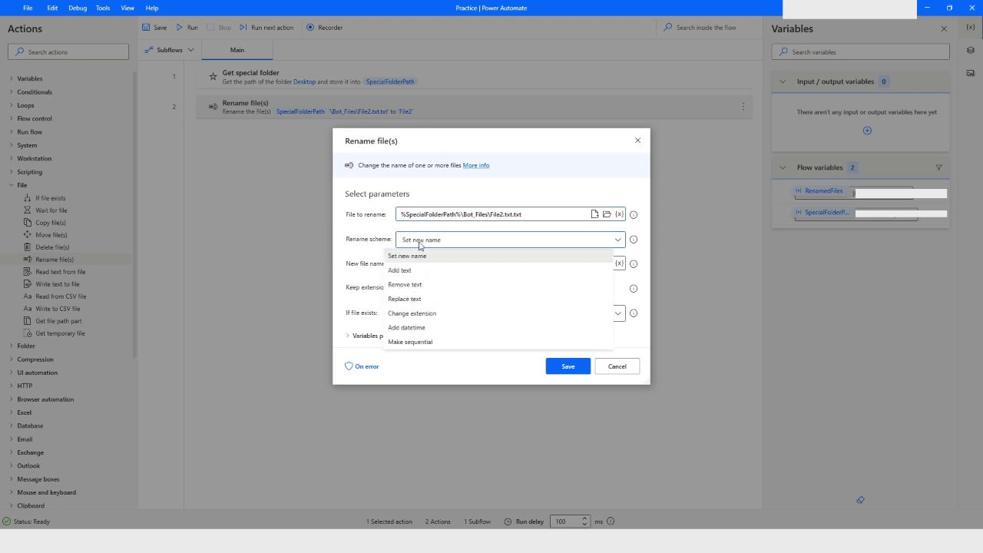
click(413, 270)
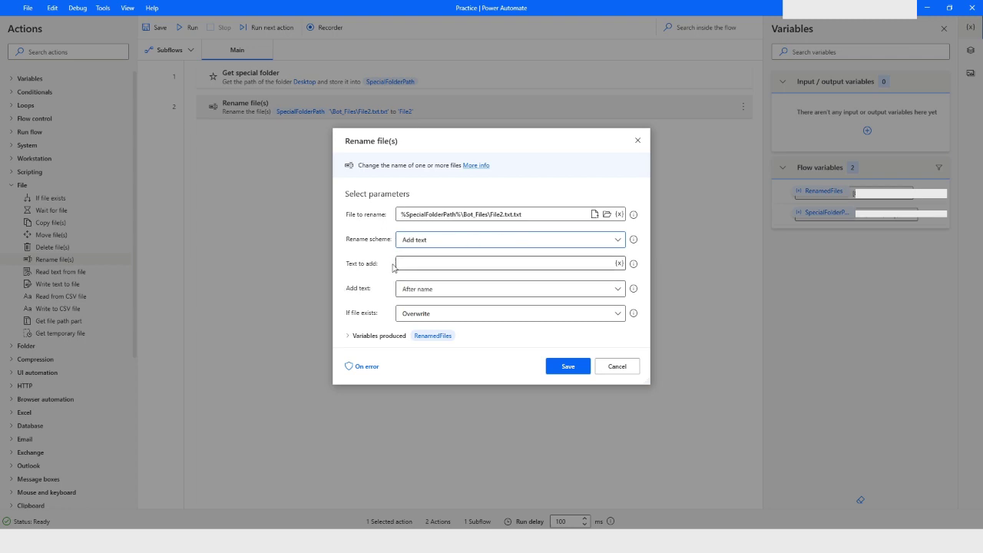
click(440, 263)
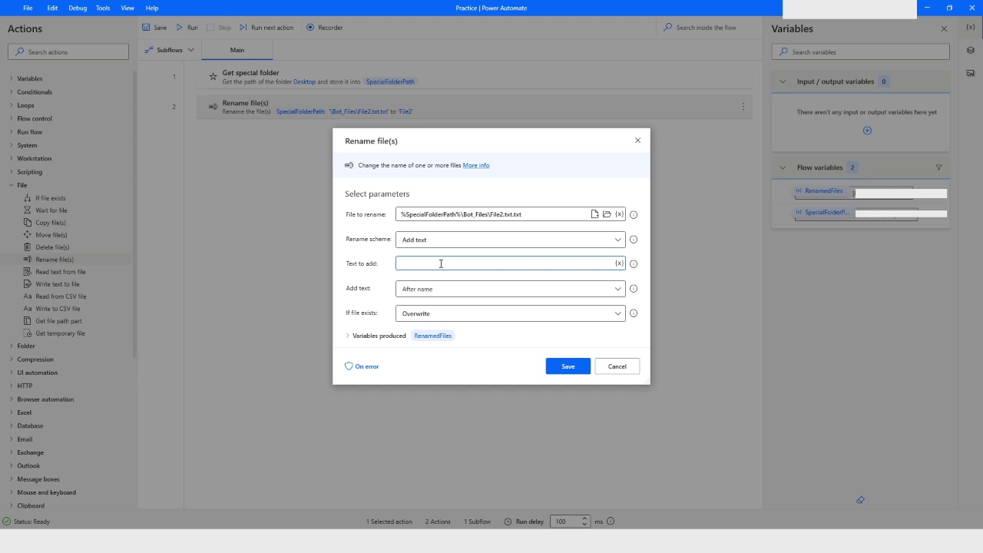
text(John)
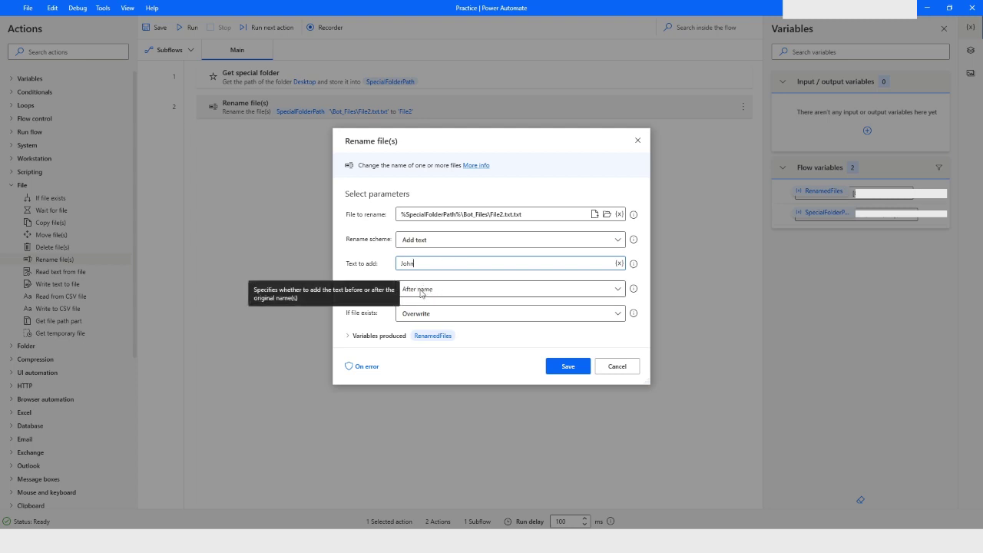
click(444, 292)
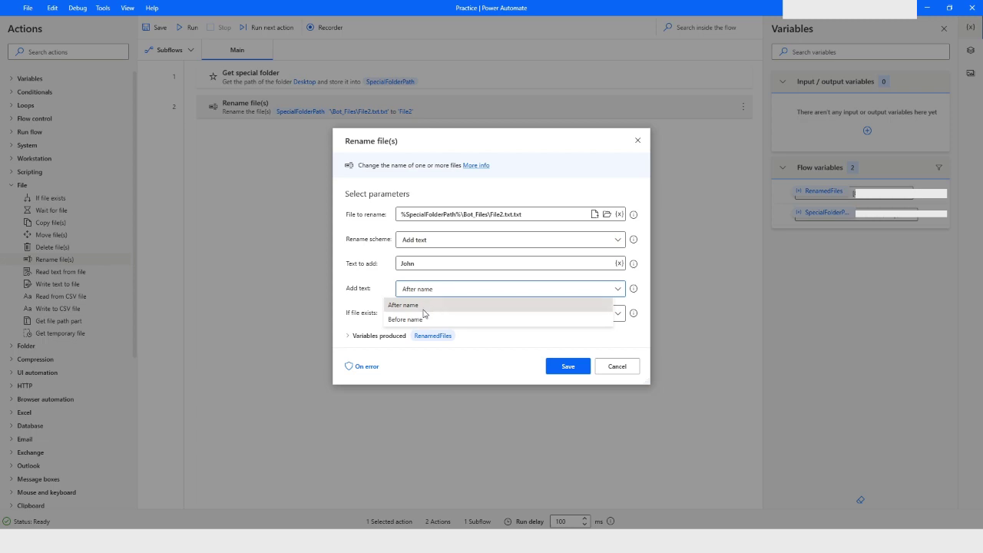
click(417, 320)
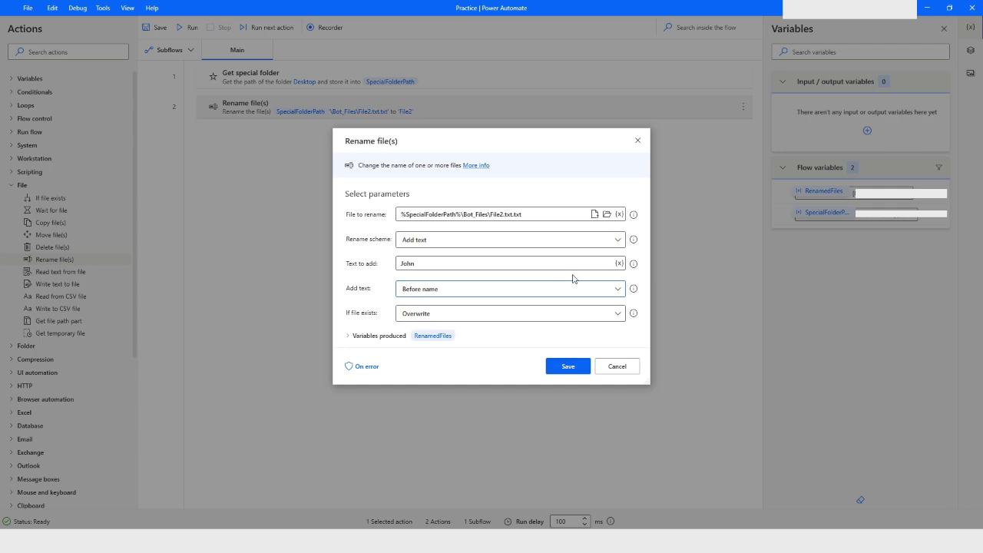
Set the file to rename to %SpecialFolderPath%\Bot_Files\File2.txt and save the rename action
click(534, 213)
key(BackSpace)
click(571, 366)
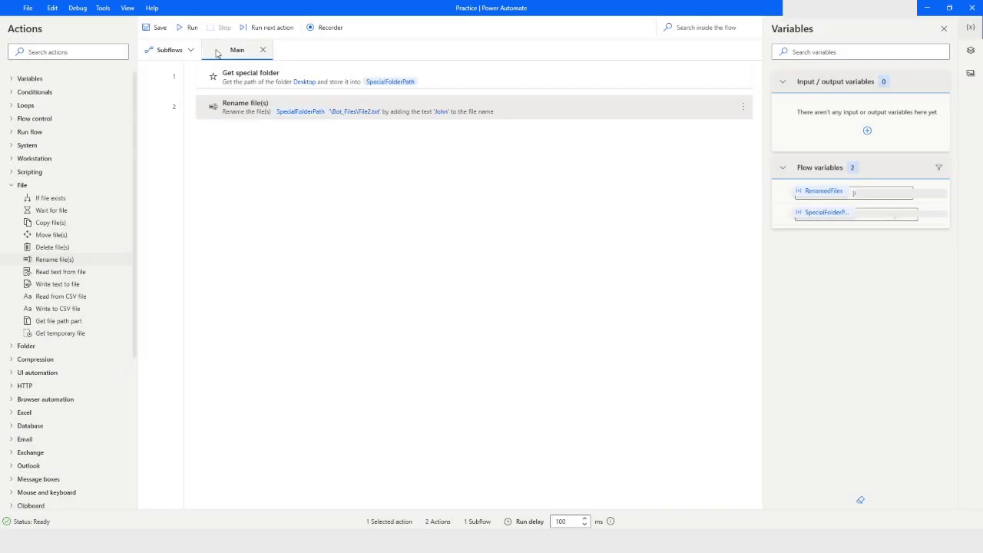
Run the flow, check the file with the added text in File Explorer's Bot_Files folder, and return to the flow
click(188, 27)
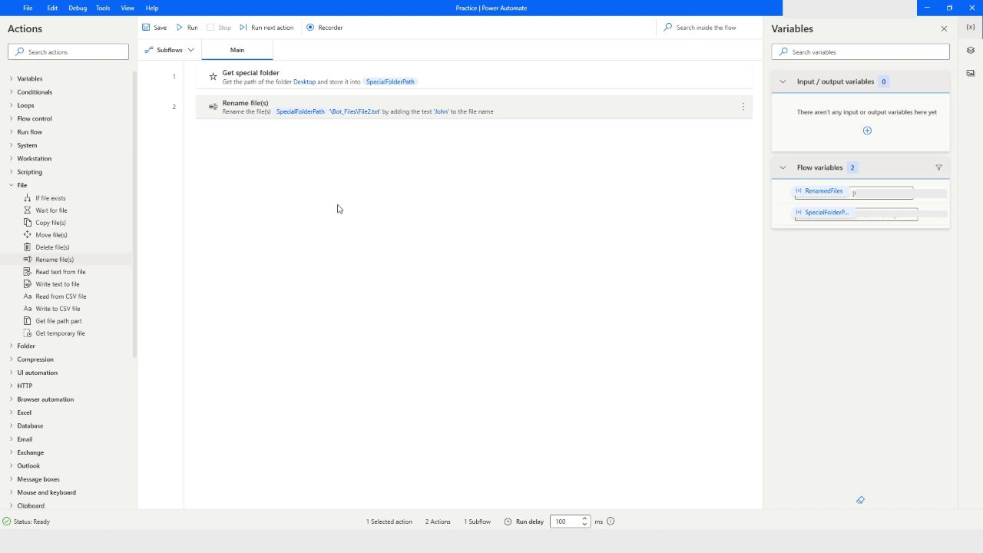
click(84, 541)
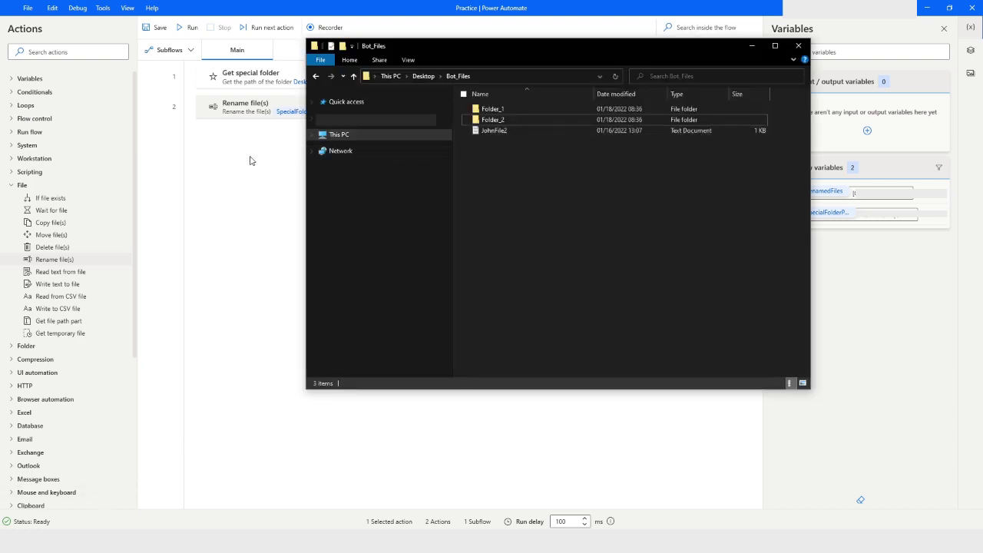
click(253, 108)
Change the rename action's scheme to Remove text, enter the added first name as the text to remove, and save
double_click(281, 115)
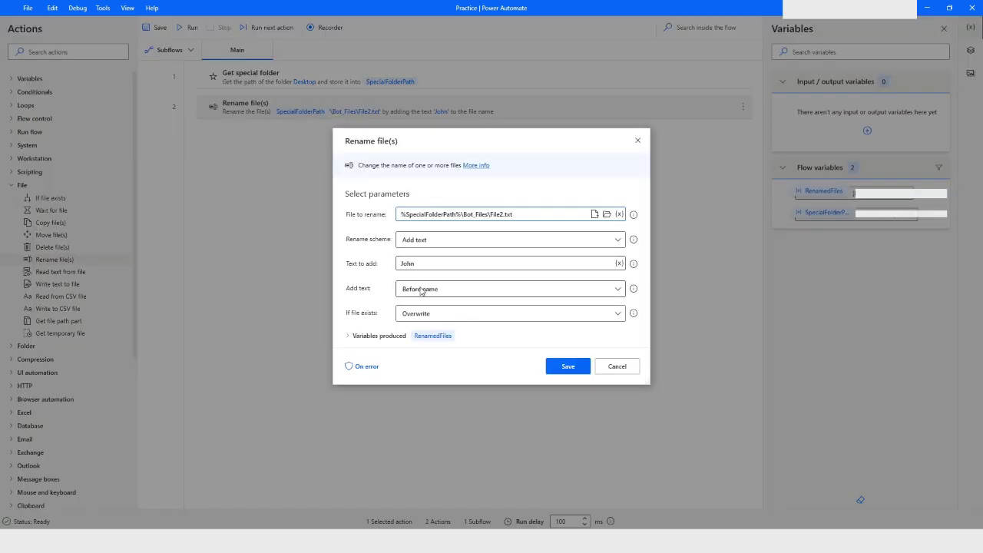
click(413, 290)
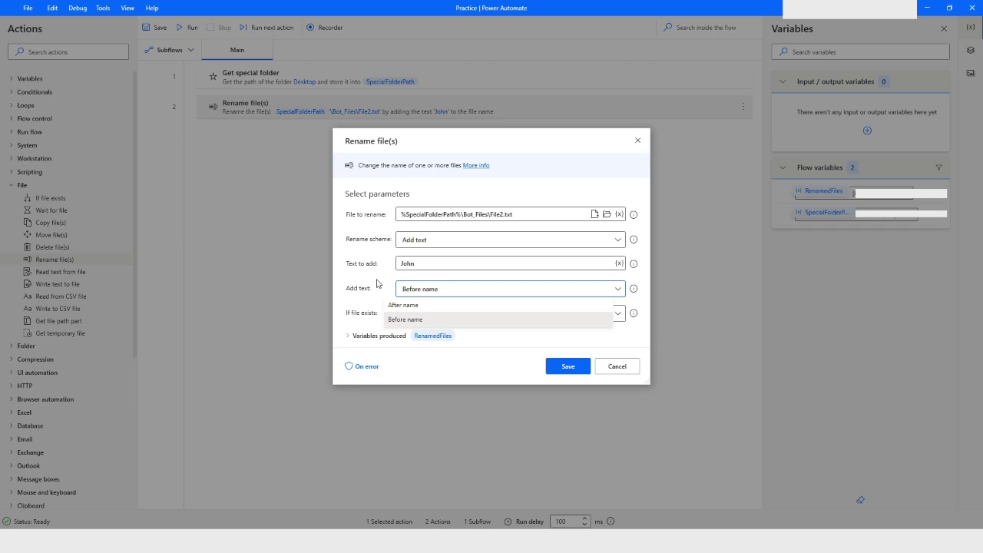
click(385, 255)
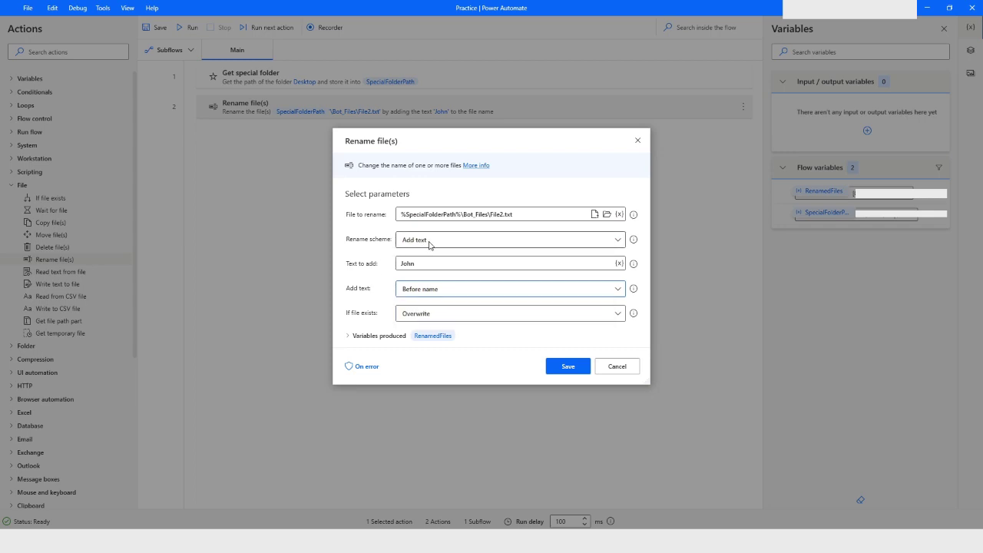
click(430, 243)
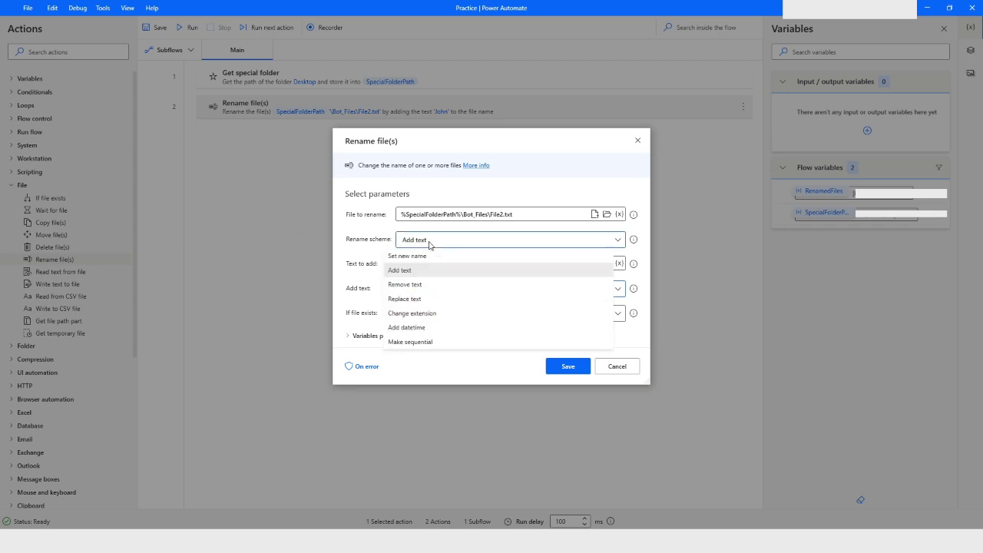
click(420, 285)
click(413, 264)
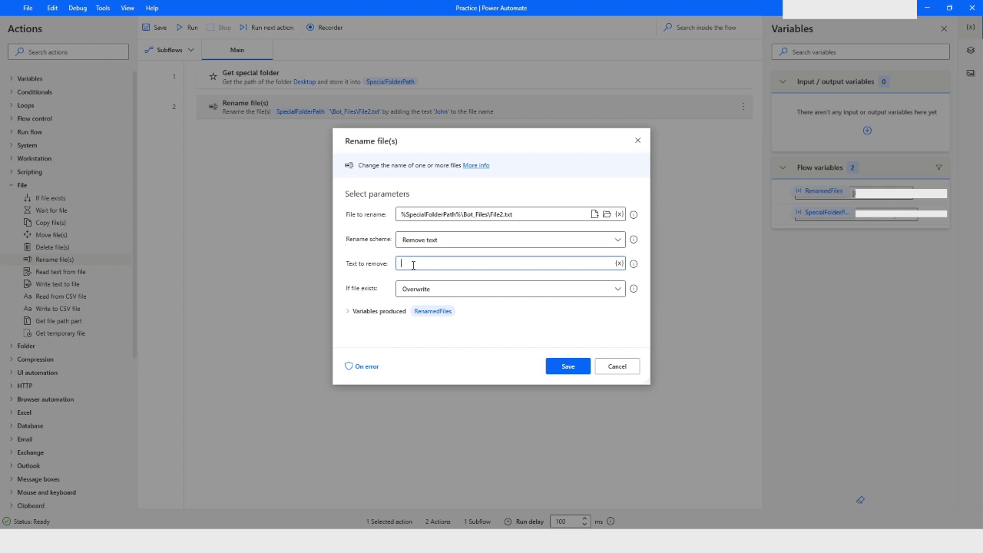
text(John)
click(566, 366)
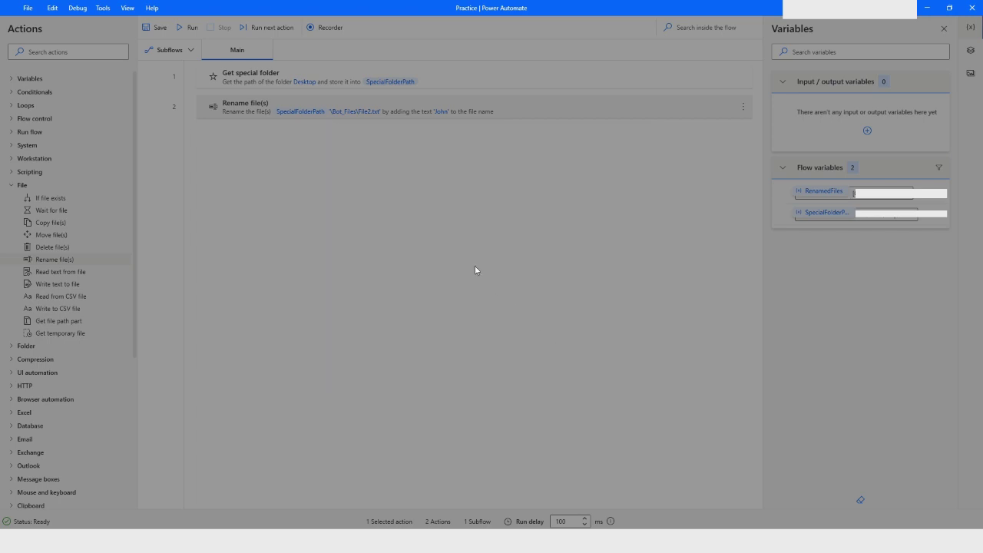
Prefix File2.txt in the rename action's file path with the same first name and save the action
key(Return)
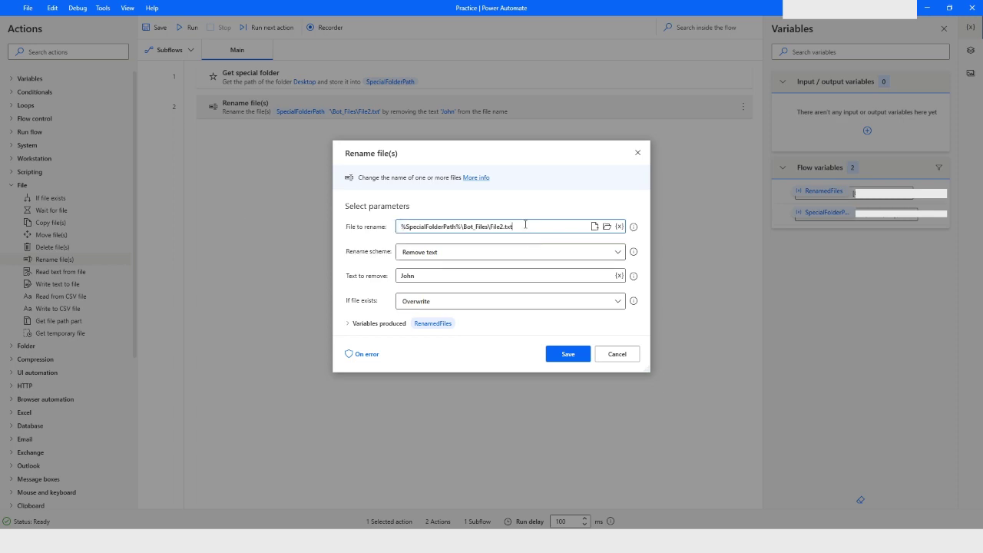
click(489, 225)
text(John)
click(564, 353)
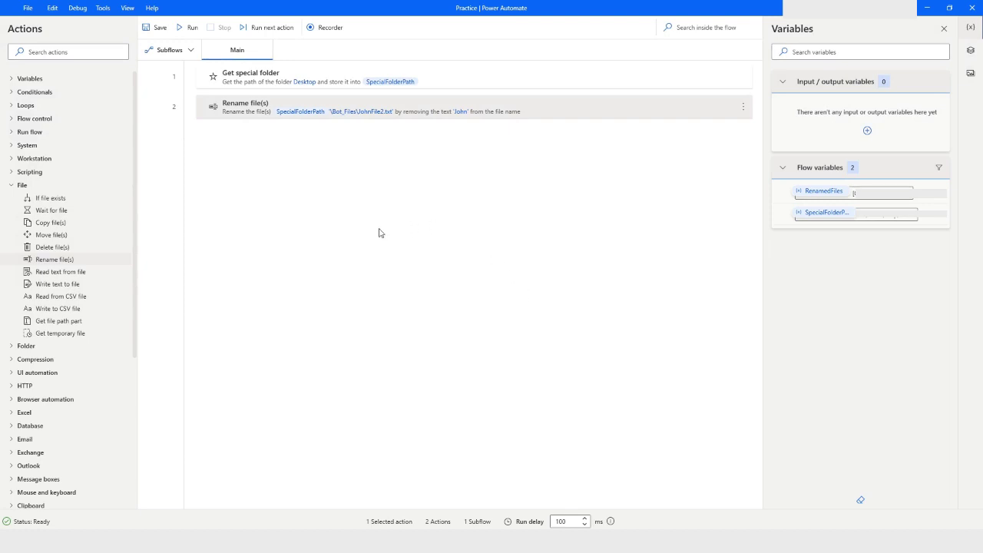
Run the flow, check the file name in the Bot_Files folder in File Explorer, and minimize that window
click(192, 29)
key(alt+Tab)
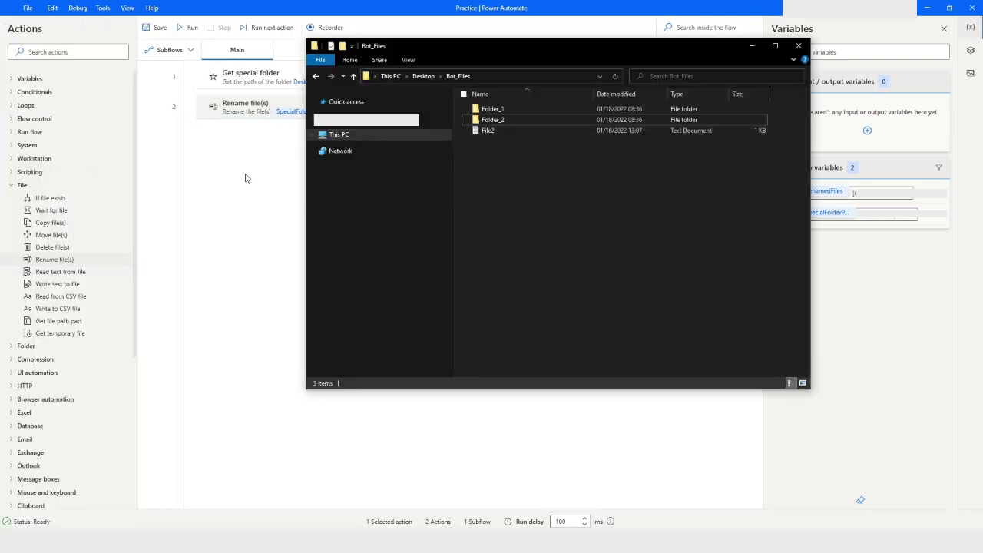
click(751, 47)
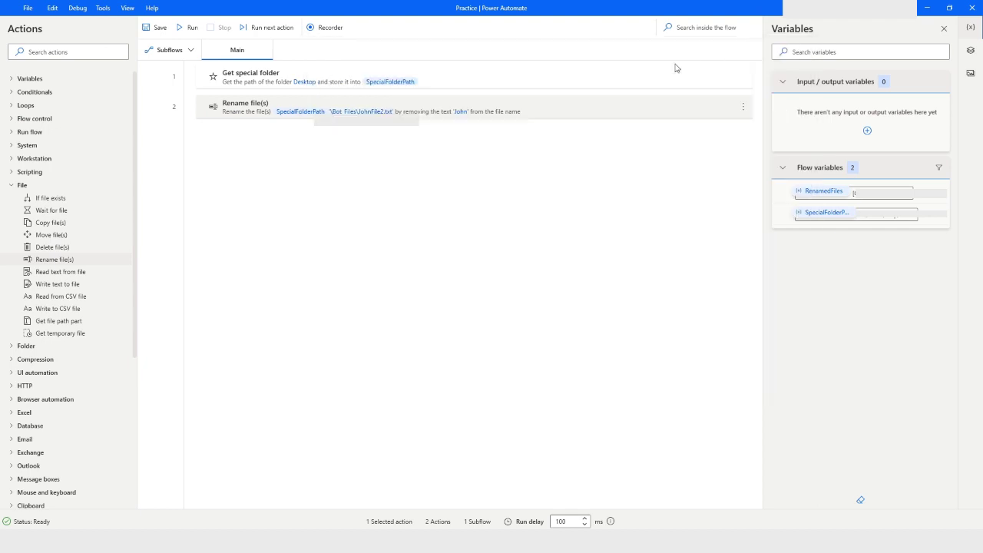
Change the rename action's scheme to Replace text, replacing 2 with 1, then save it and run the flow
double_click(404, 107)
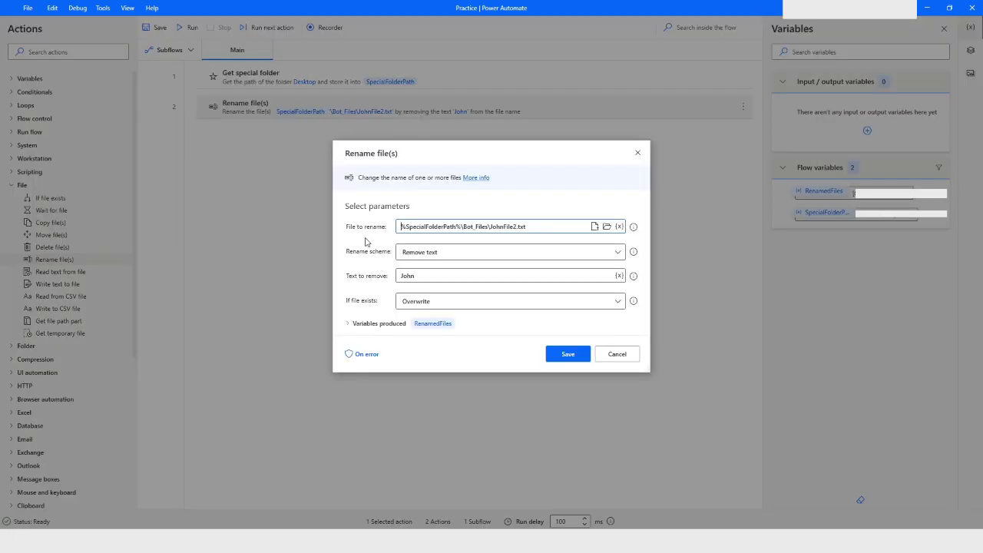
click(421, 253)
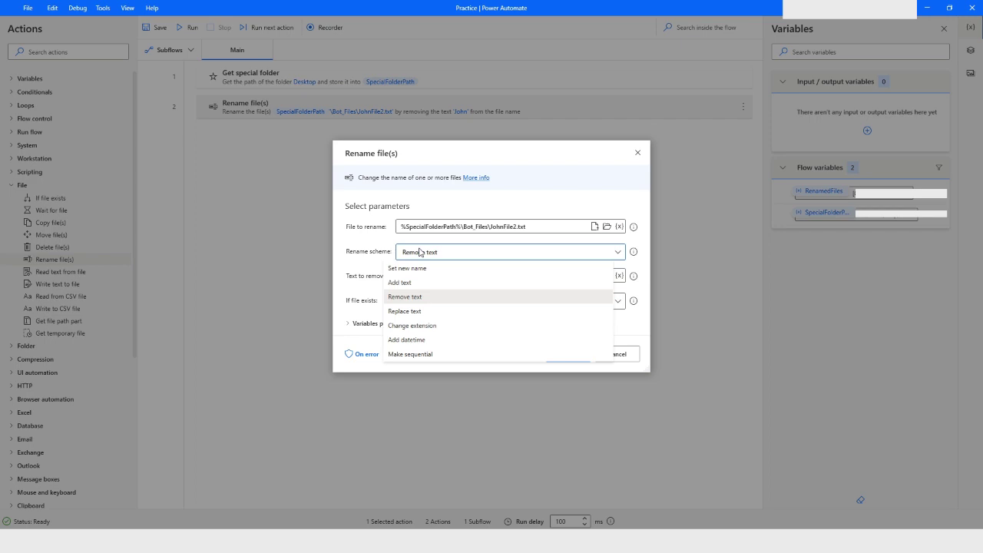
click(417, 311)
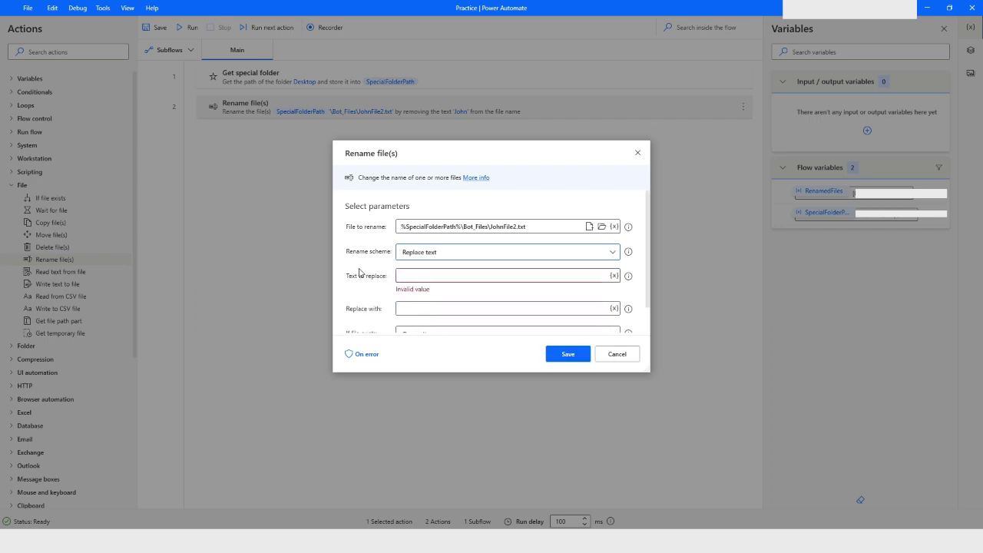
scroll(360, 273, down, 1)
click(413, 251)
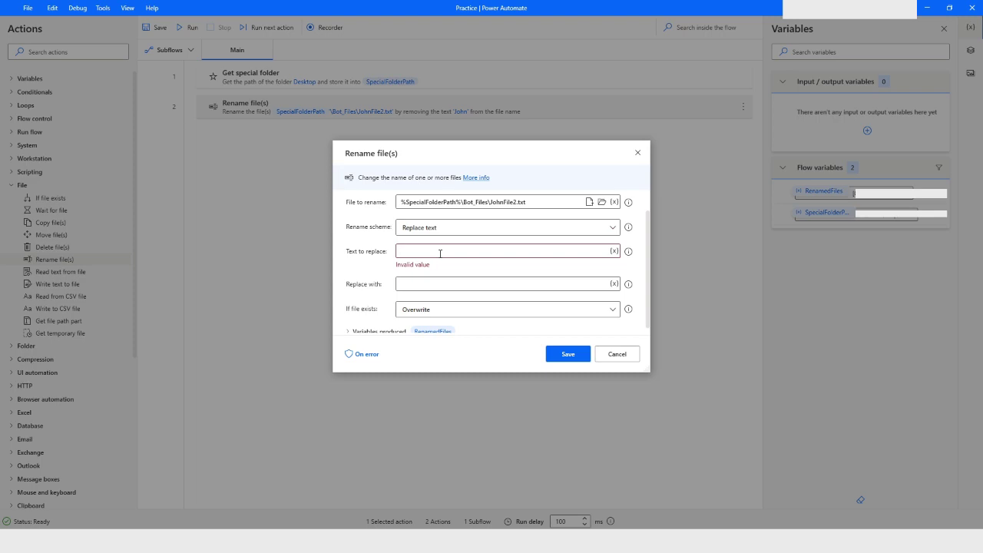
text(2)
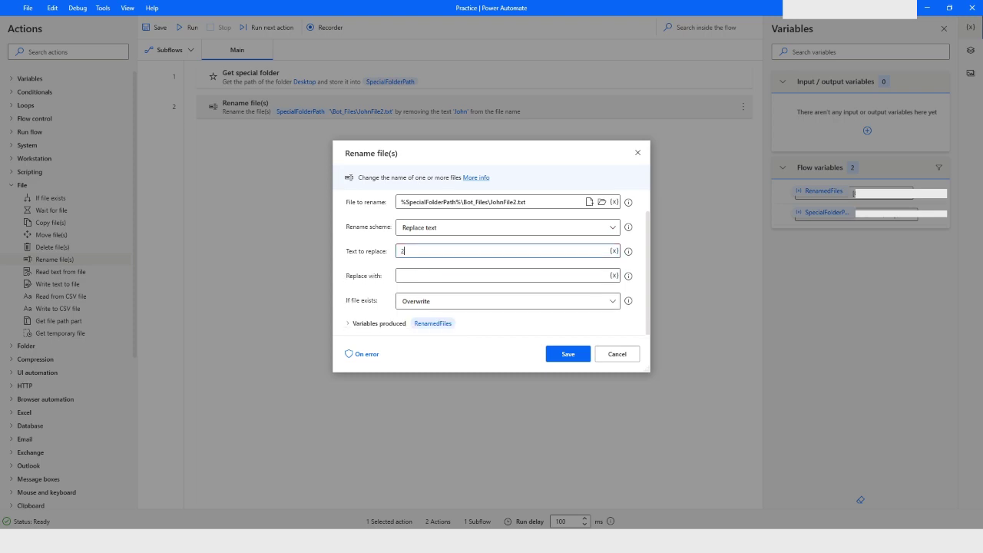
click(415, 275)
text(1)
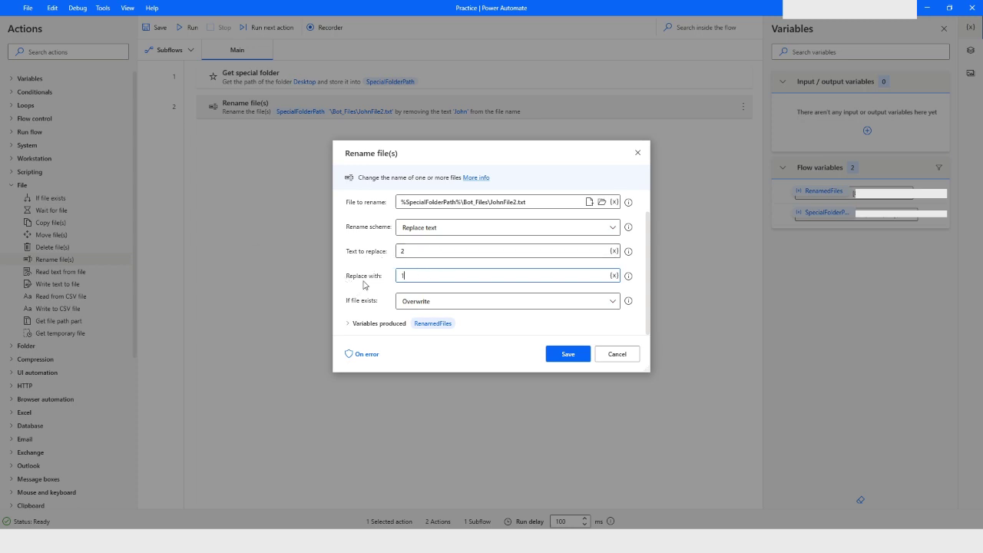
click(565, 354)
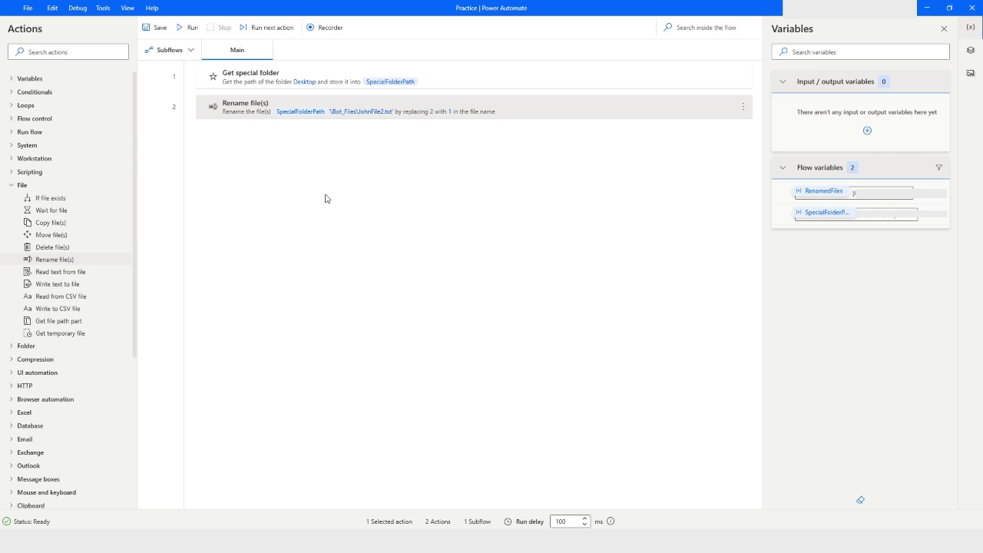
click(189, 26)
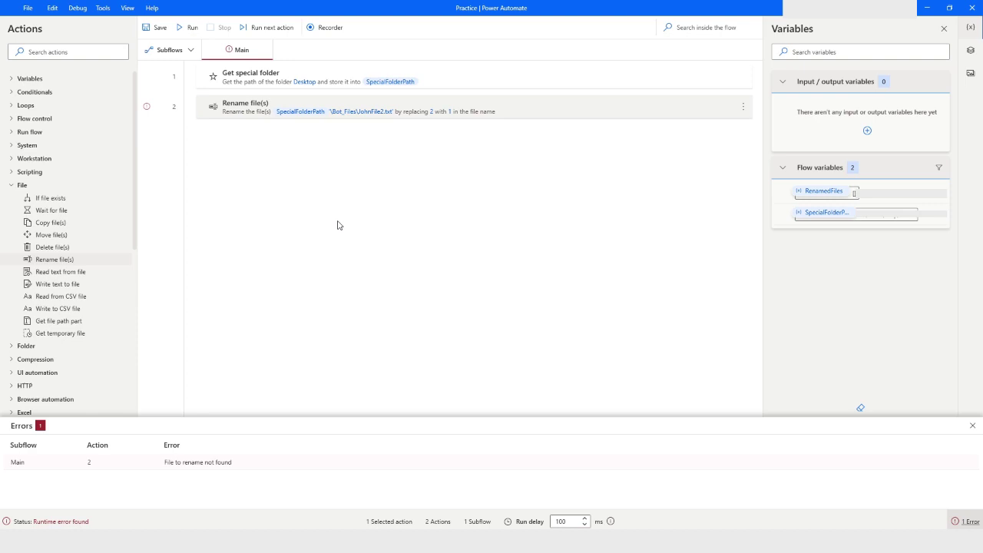
Correct the rename action's source file to %SpecialFolderPath%\Bot_Files\File2.txt by removing the first-name prefix, and save it
click(351, 121)
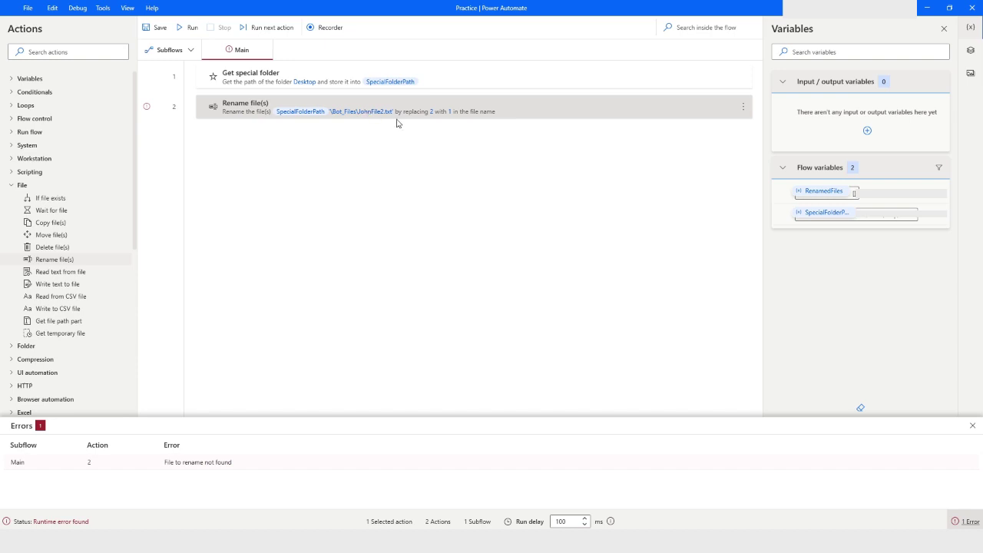
double_click(398, 123)
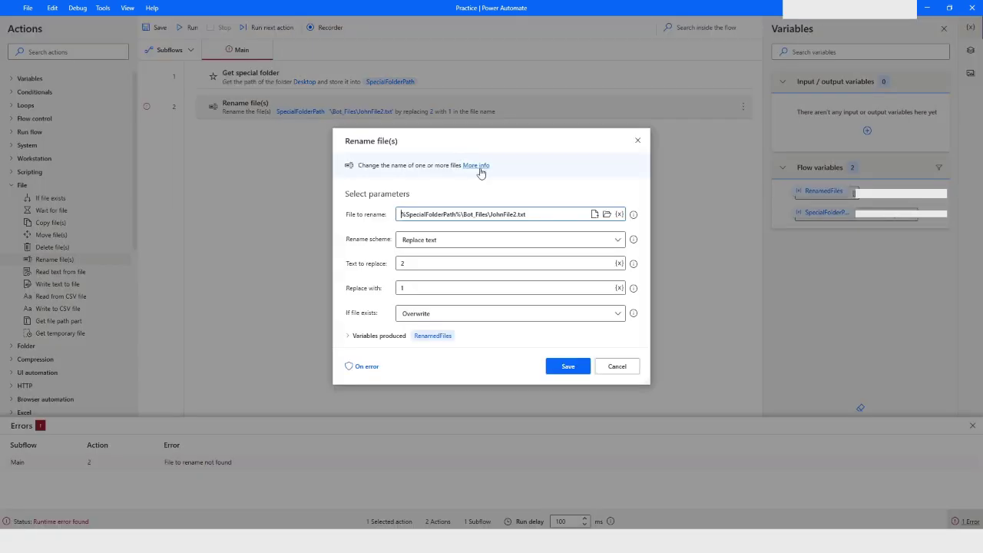
click(408, 242)
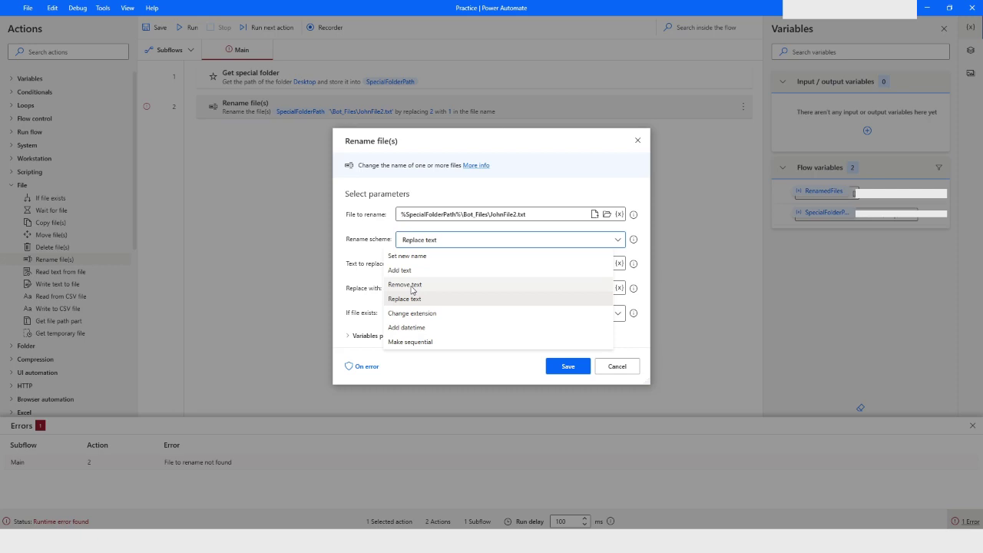
click(503, 201)
click(504, 214)
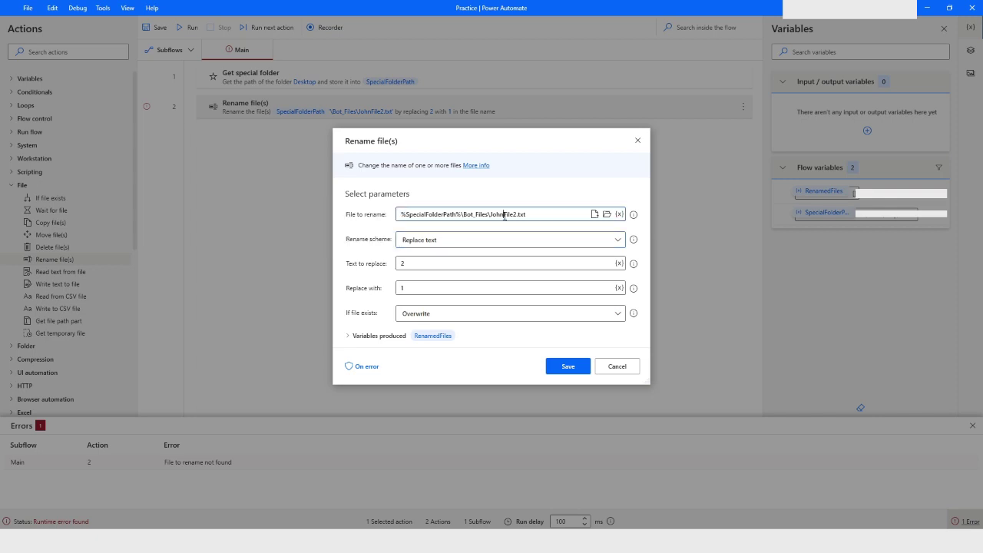
key(BackSpace)
key(BackSpace)
key(BackSpace)
key(BackSpace)
key(BackSpace)
click(569, 367)
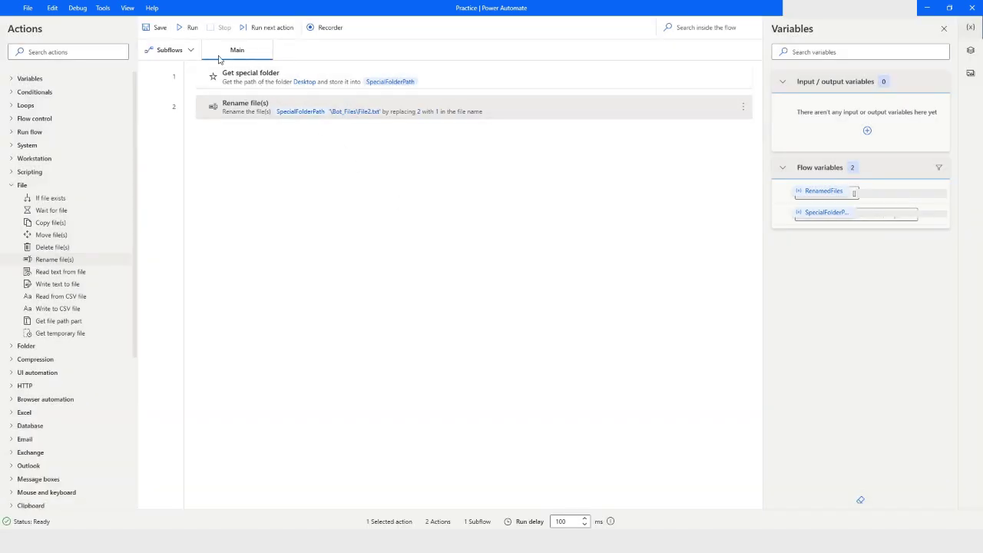
Run the flow with the corrected path and check the file name in File Explorer
click(185, 29)
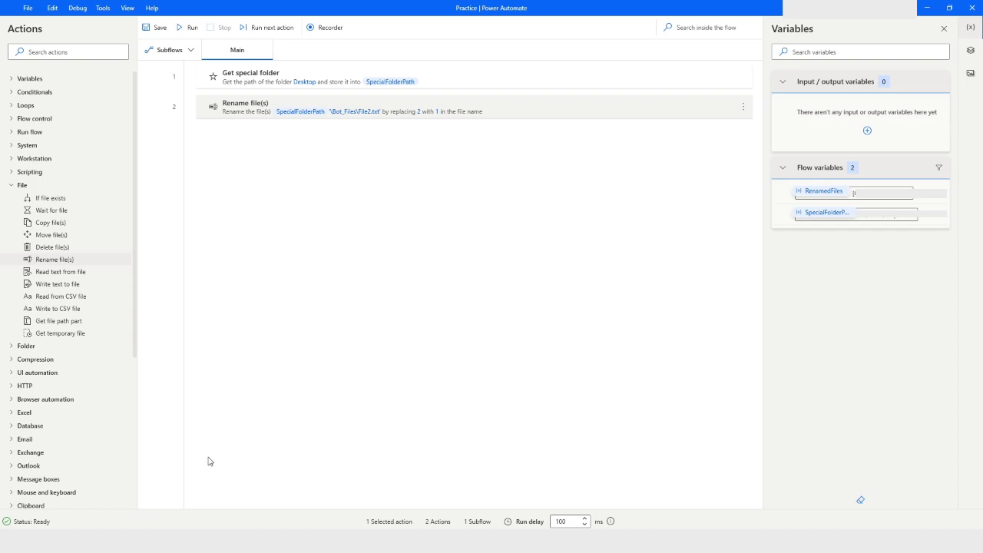
key(alt+Tab)
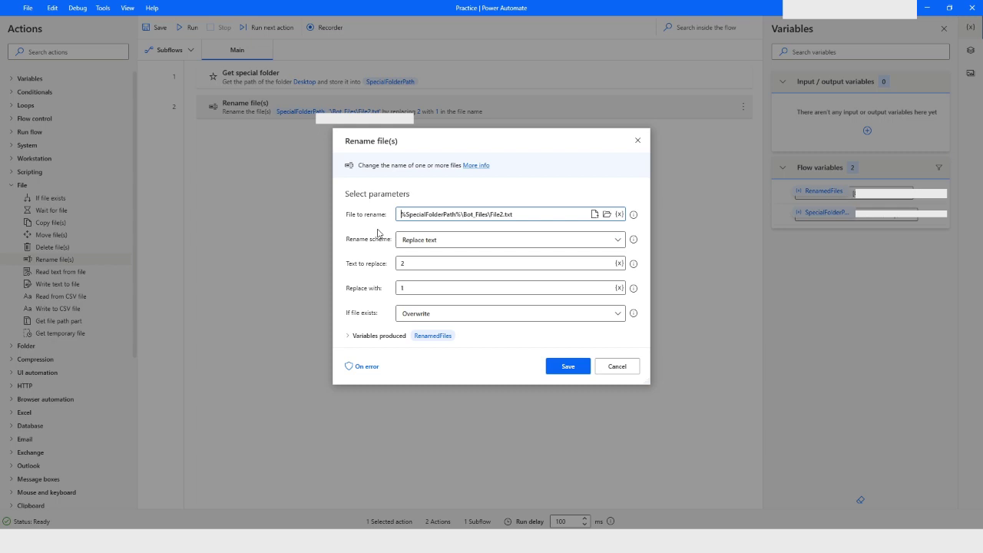
Change the rename scheme to Change extension with new extension csv, set the source file name to File1.txt, and save the action
click(421, 241)
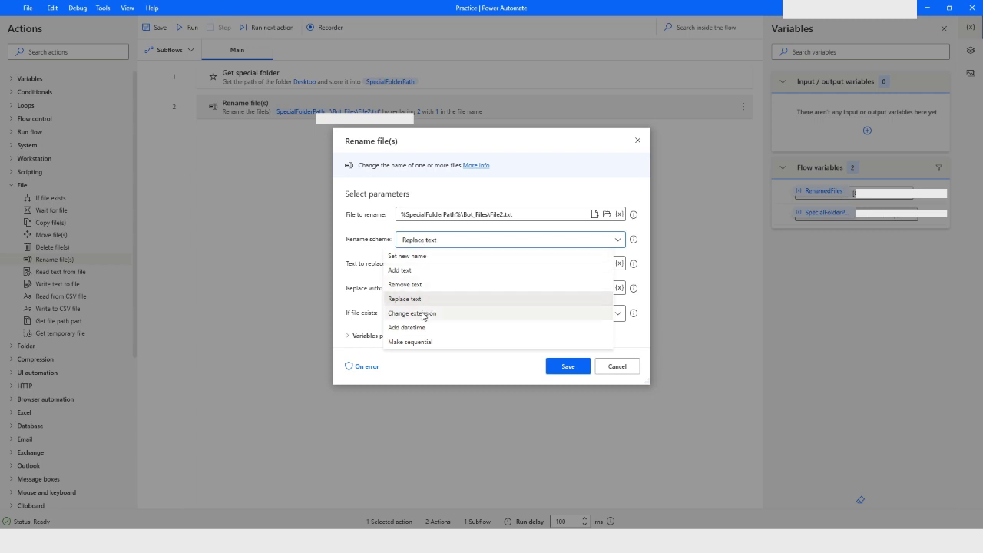
click(421, 313)
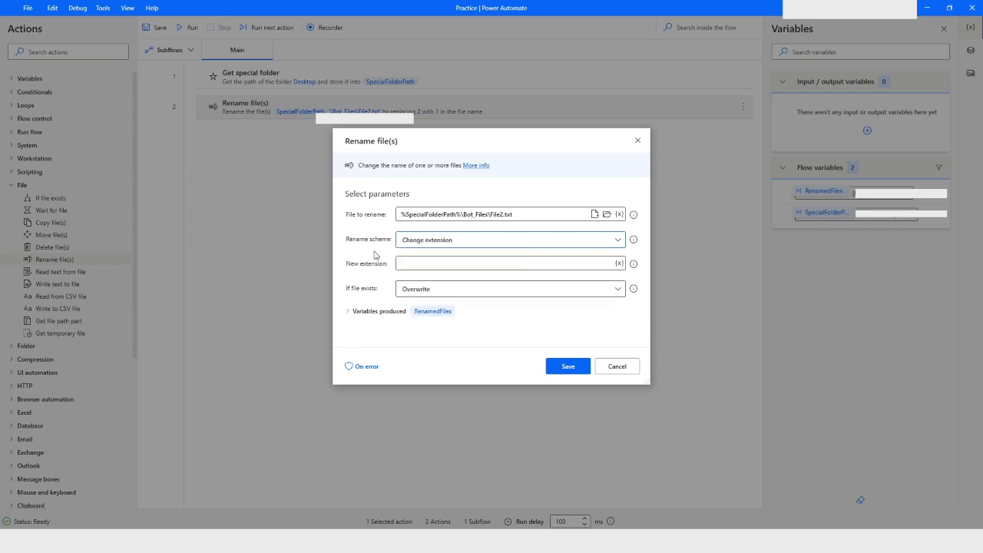
click(419, 263)
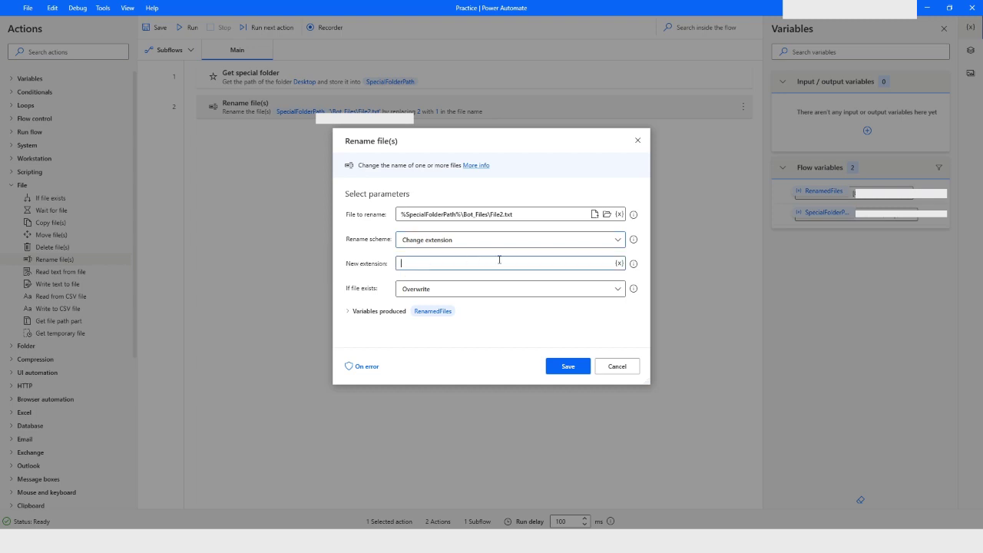
mouse_move(635, 266)
text(sv)
click(582, 215)
key(BackSpace)
click(569, 367)
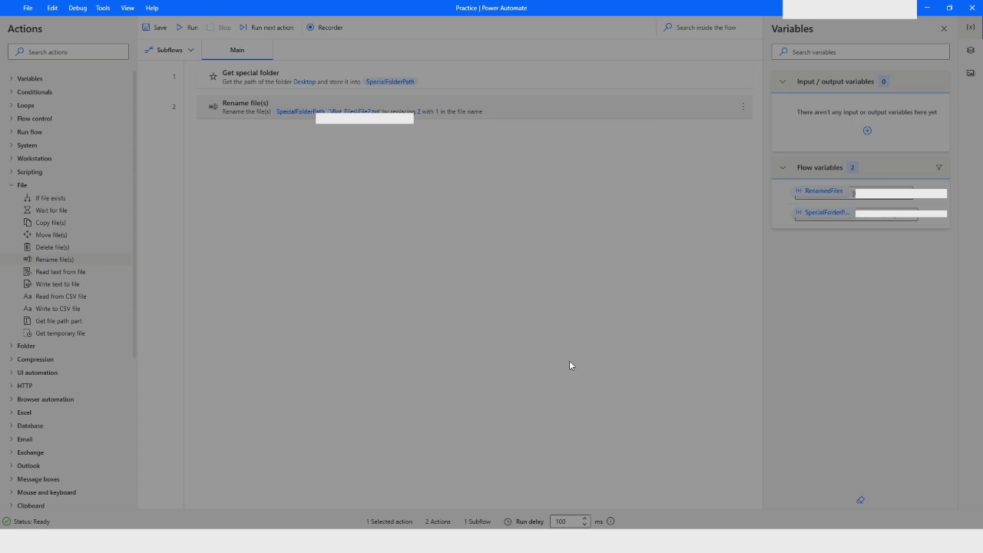
Run the flow with the extension change, check the file in the Bot_Files folder in File Explorer, and minimize that window
click(190, 27)
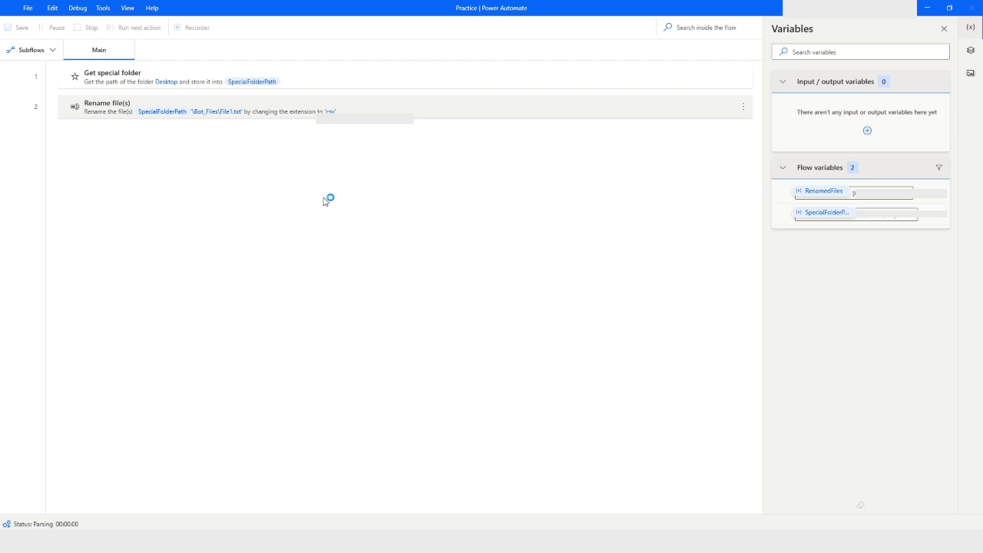
key(alt+Tab)
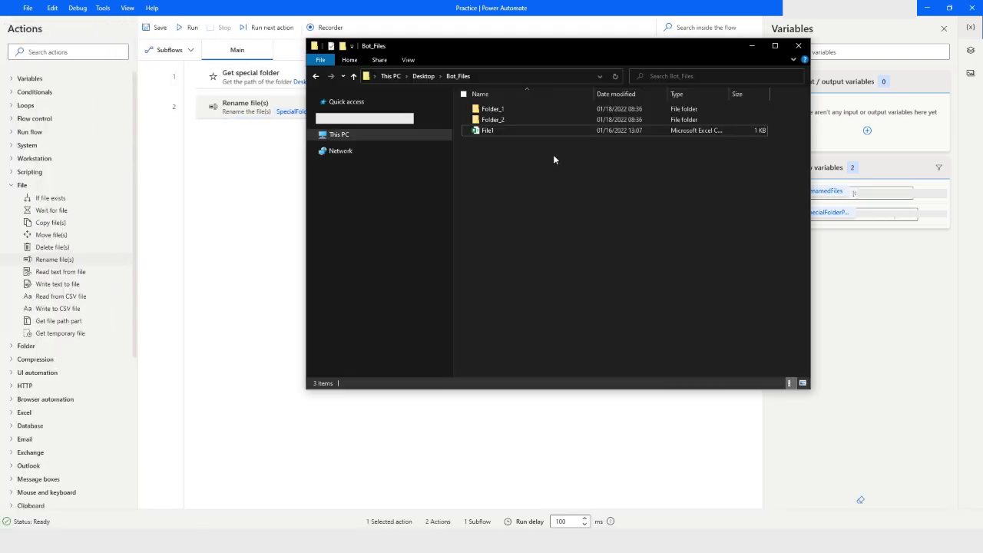
click(520, 130)
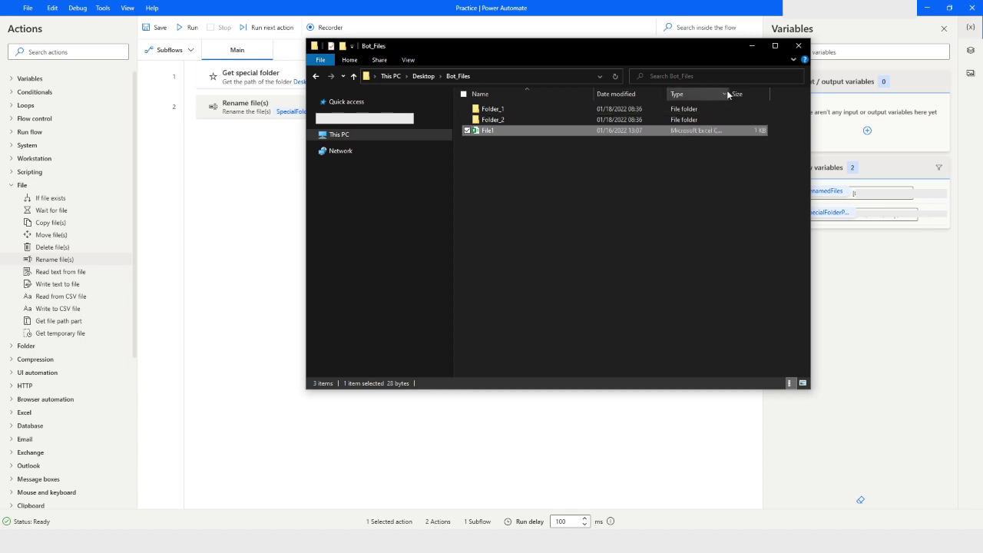
click(752, 48)
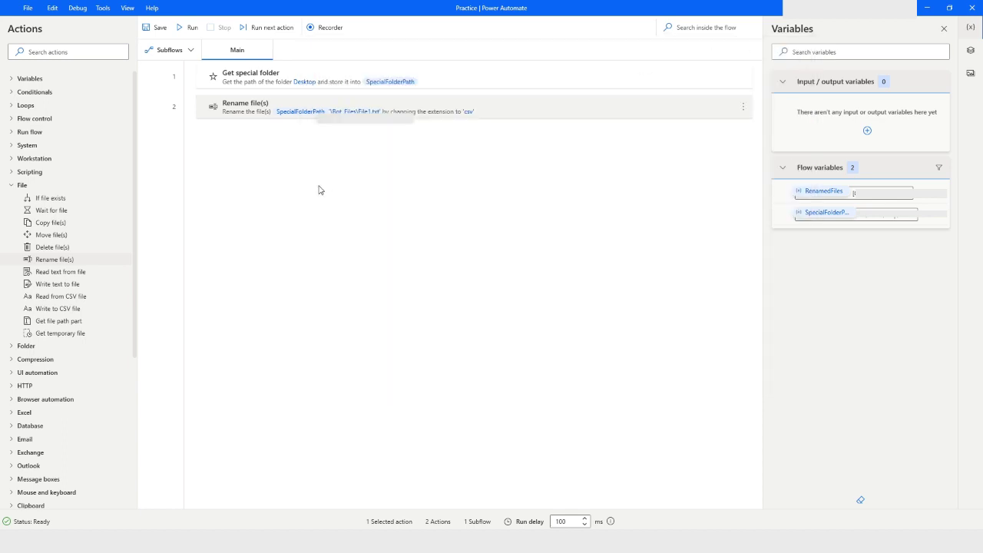
Reopen the rename action and set its source file to %SpecialFolderPath%\Bot_Files\File1.csv
double_click(284, 112)
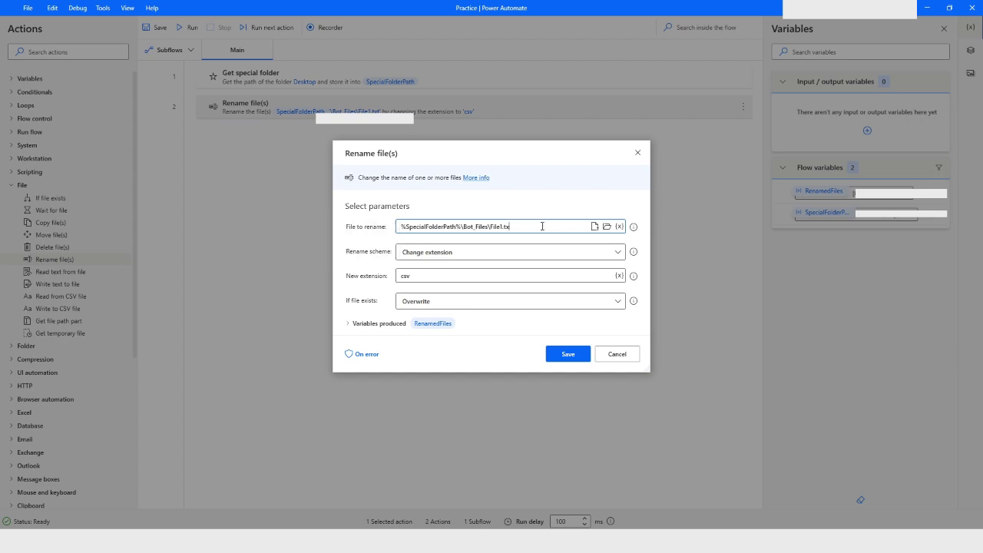
key(BackSpace)
key(BackSpace)
text(csv)
Set the rename scheme to Add datetime, using Creation time after the name, an Underscore separator and format yyyyMMddhhmmss, and save
click(419, 254)
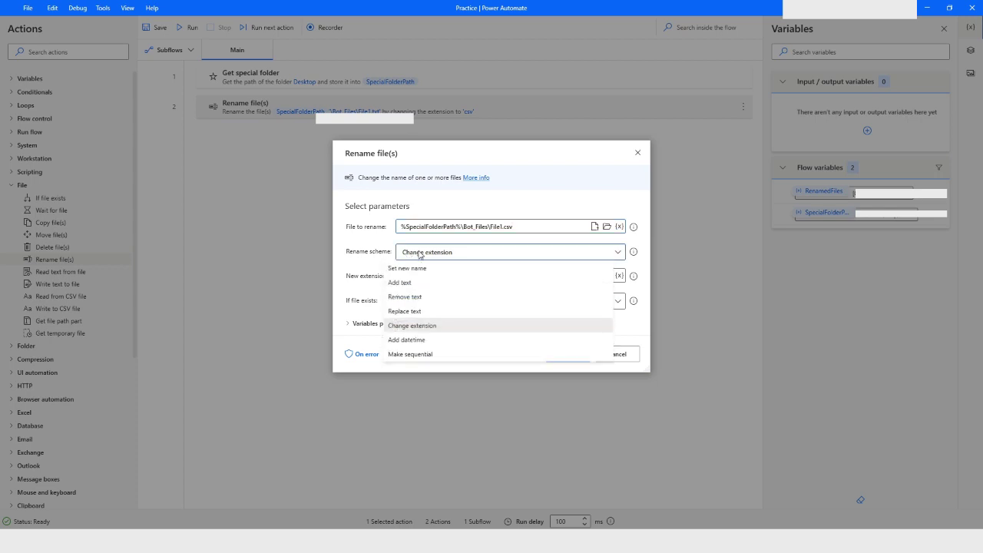
click(413, 341)
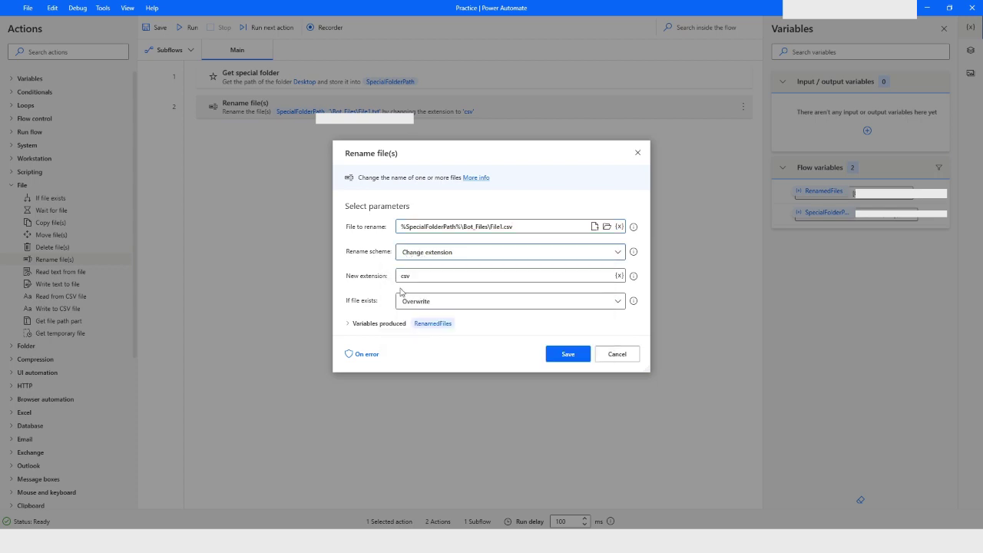
scroll(376, 253, down, 1)
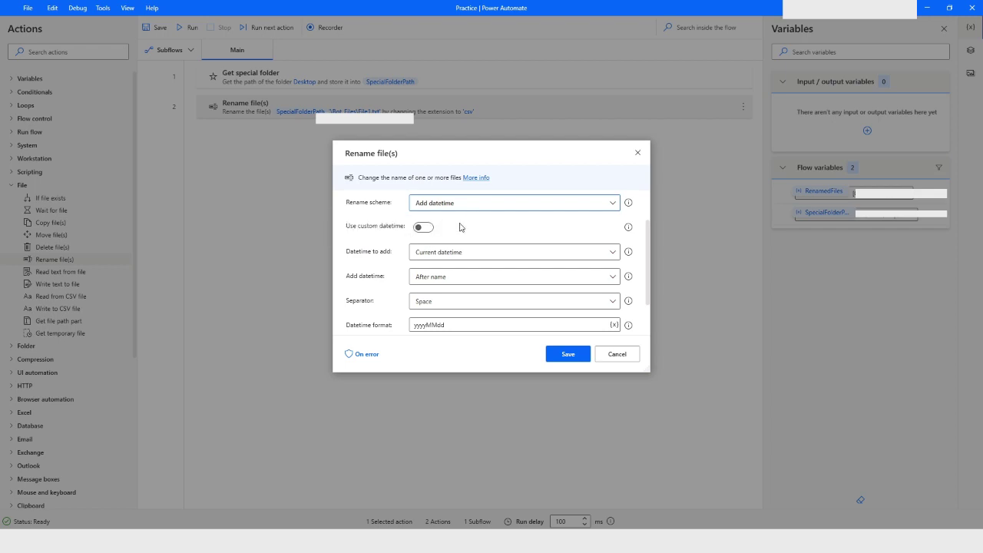
click(439, 254)
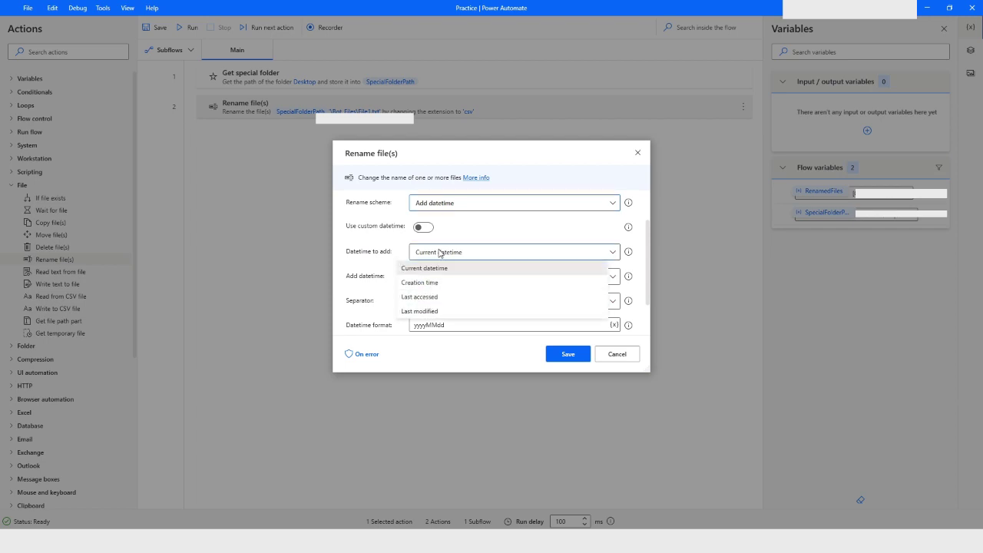
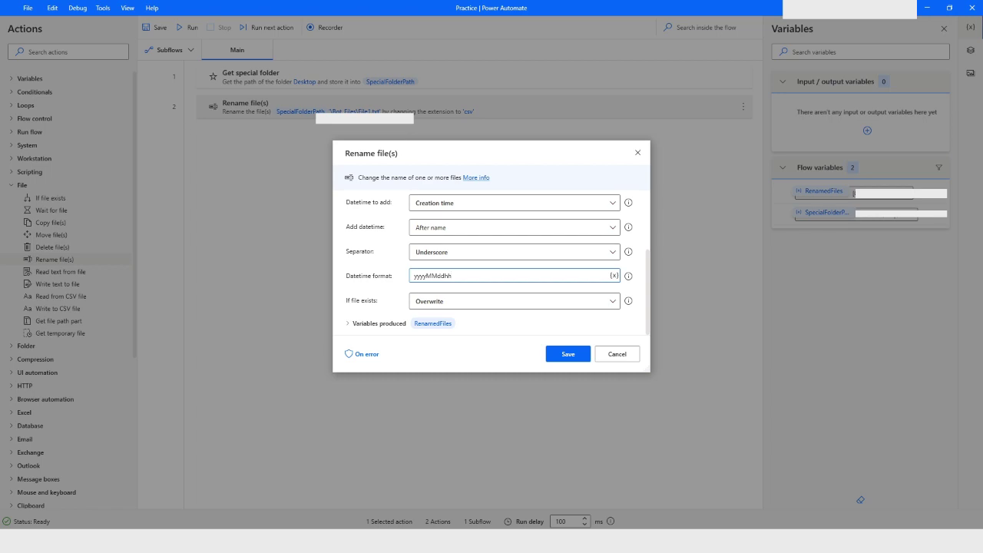
text(mmss)
scroll(398, 261, up, 2)
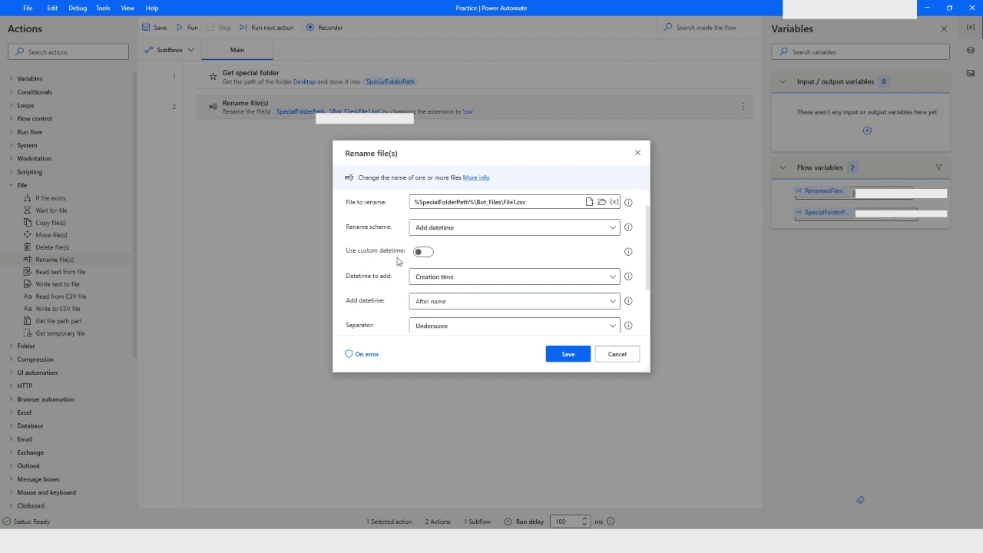
scroll(398, 261, down, 2)
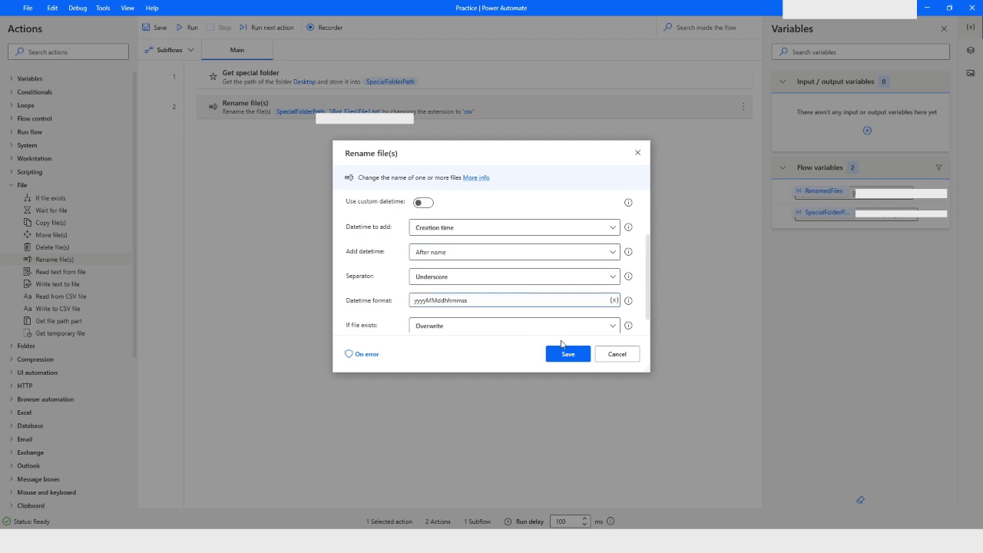
click(566, 354)
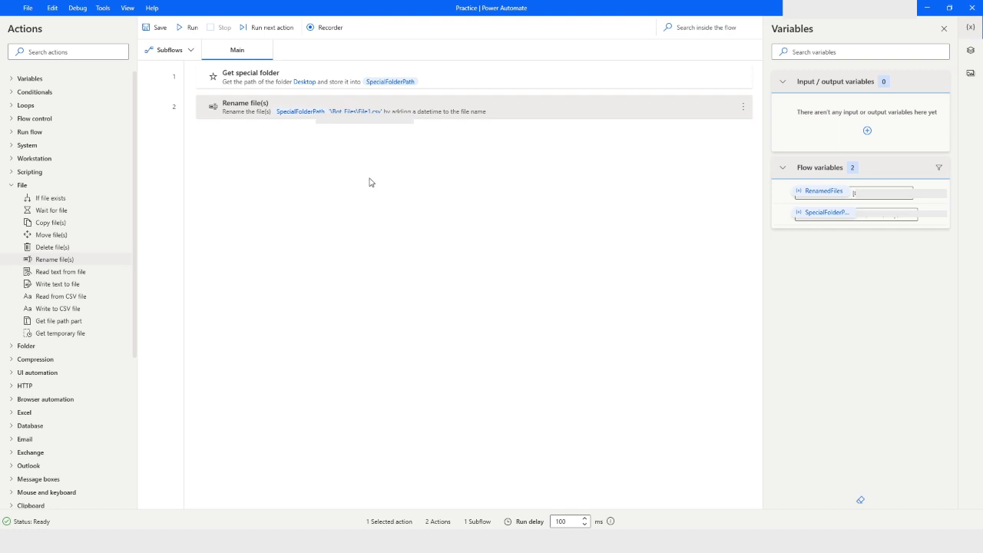
Run the flow with the datetime scheme, check the renamed file in File Explorer, and minimize that window
click(185, 29)
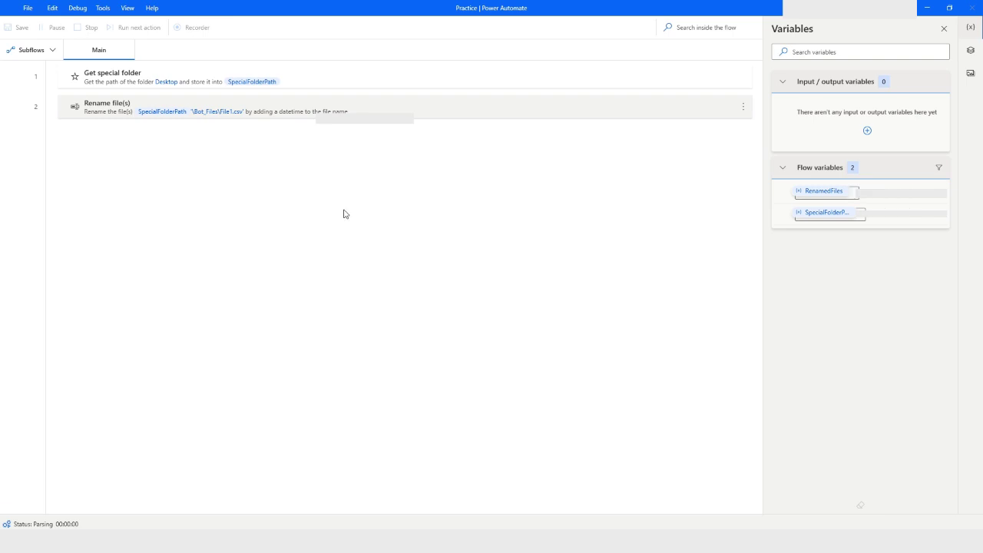
key(alt+Tab)
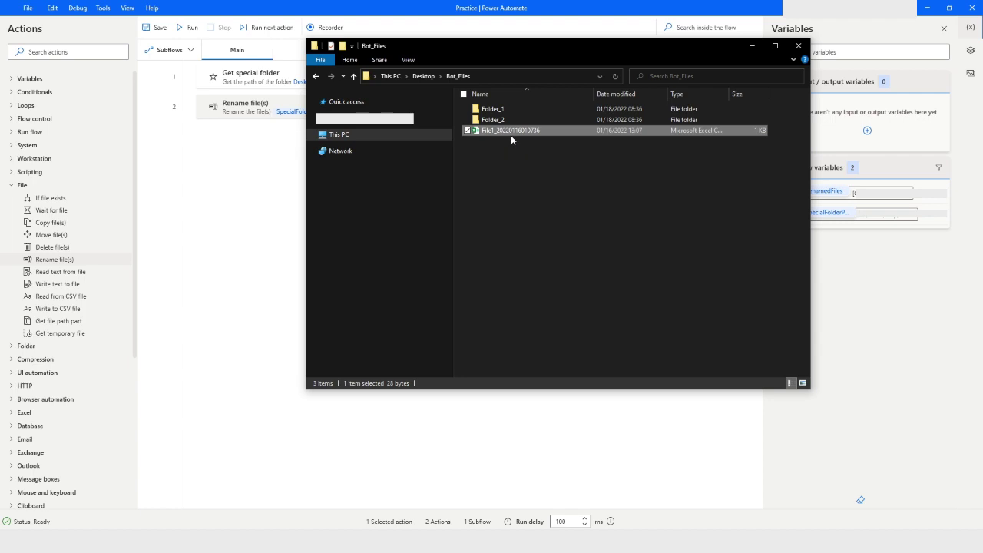
mouse_move(515, 135)
click(752, 46)
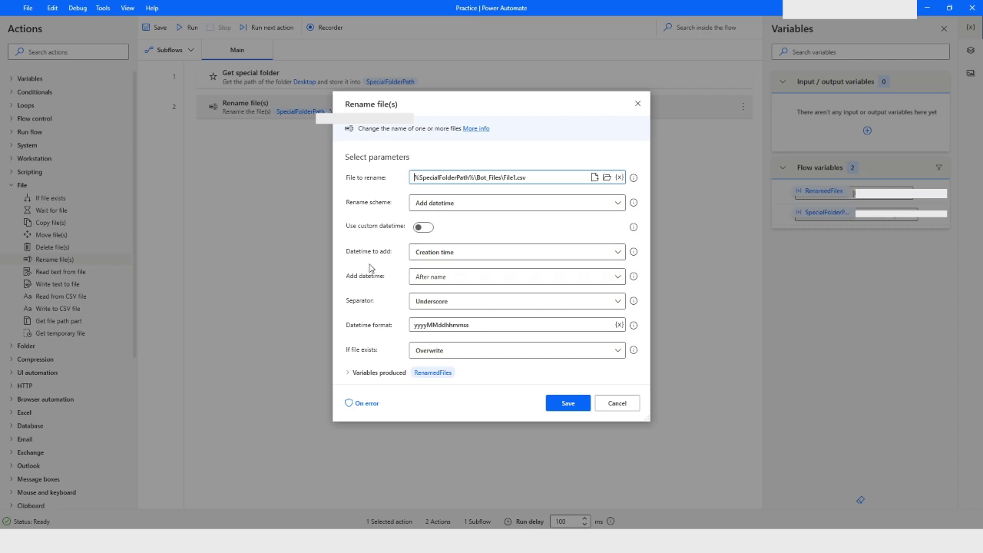
Change the rename action's scheme to Make sequential, with numbering starting at 1 and an increment of 2
click(452, 301)
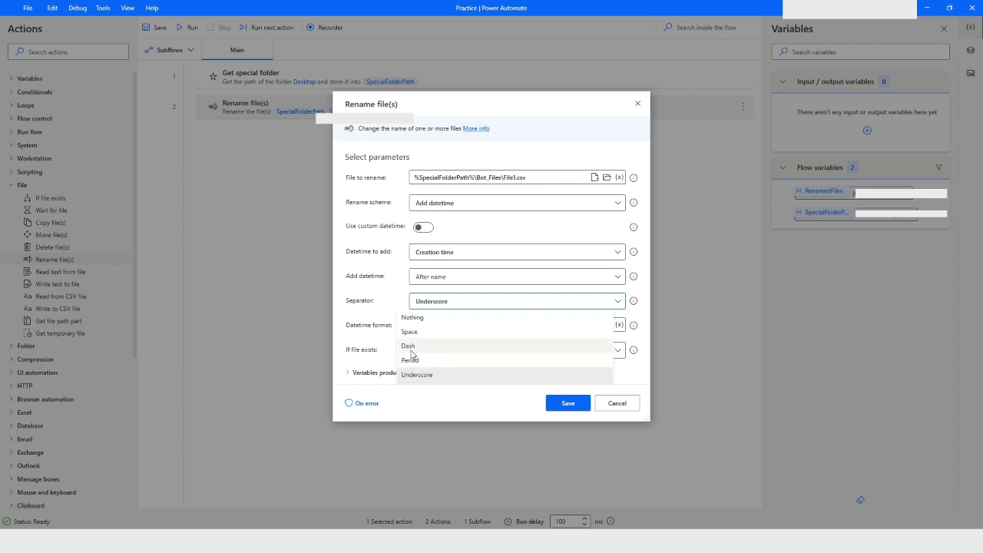
click(375, 335)
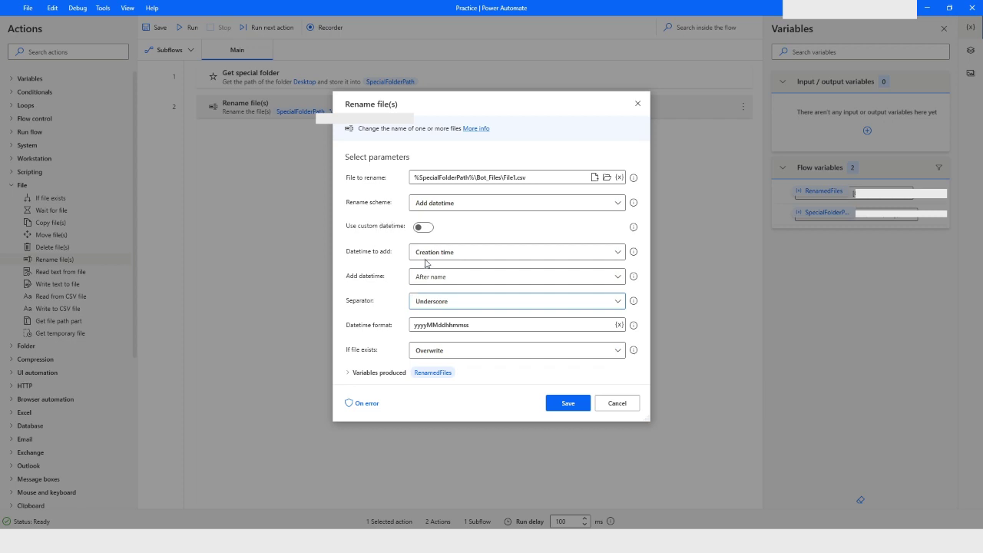
click(441, 206)
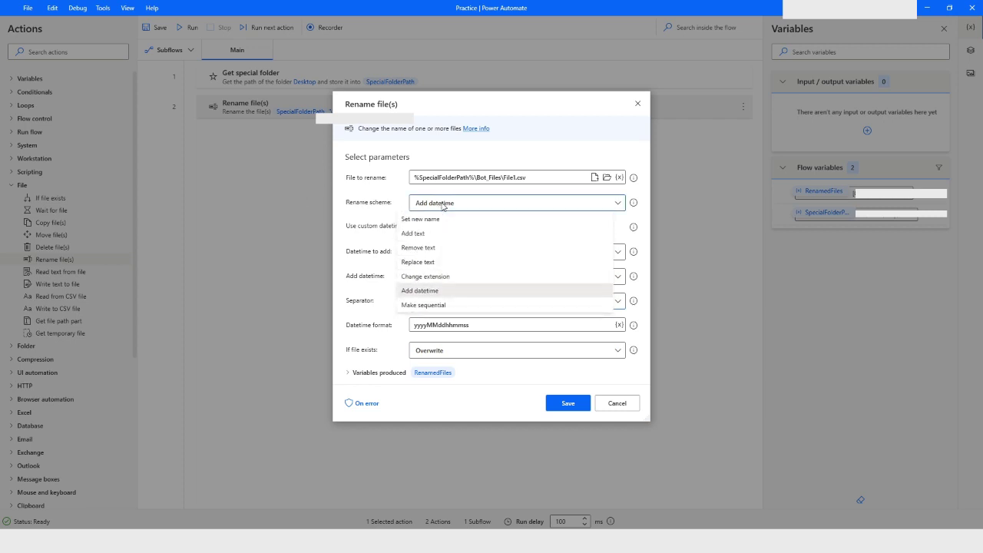
click(434, 311)
key(Down)
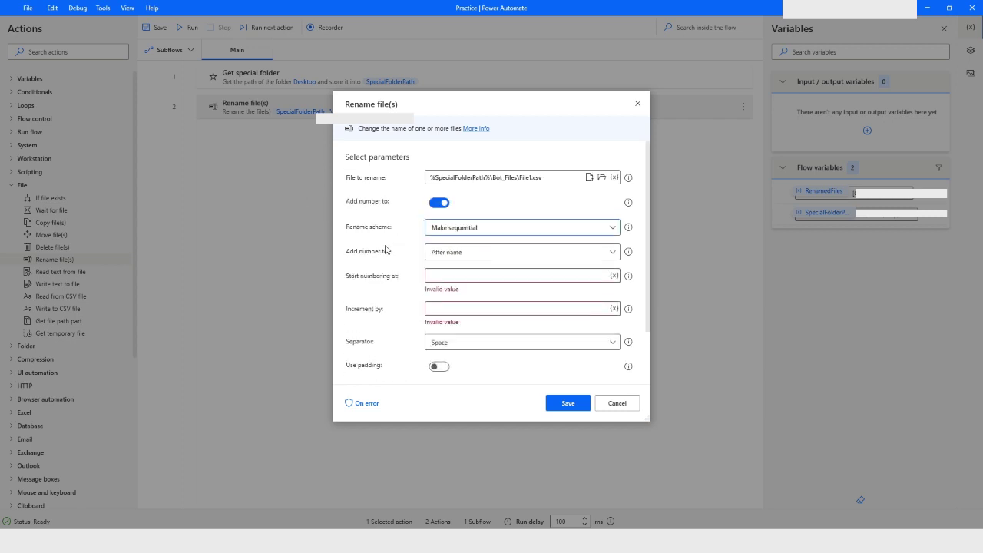
scroll(386, 249, down, 1)
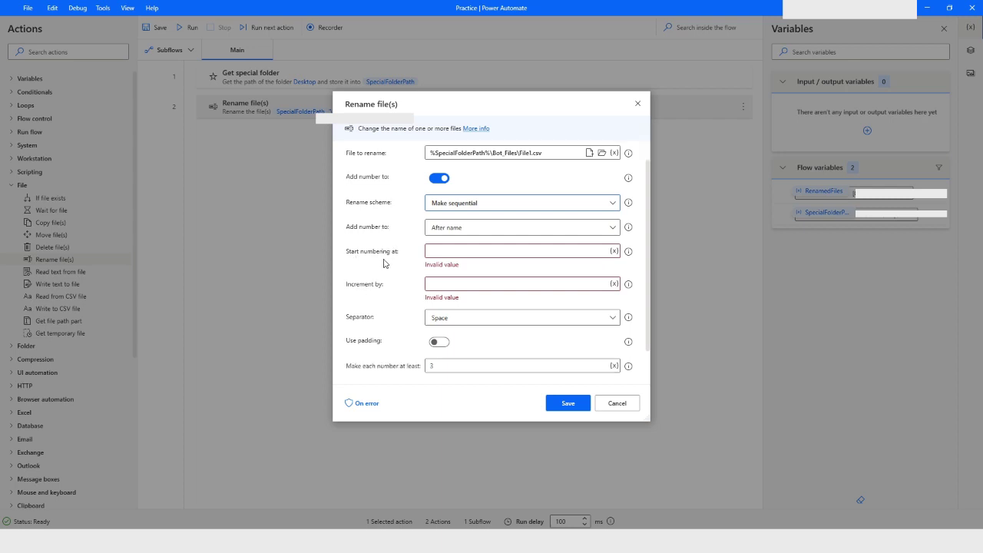
click(454, 251)
text(1)
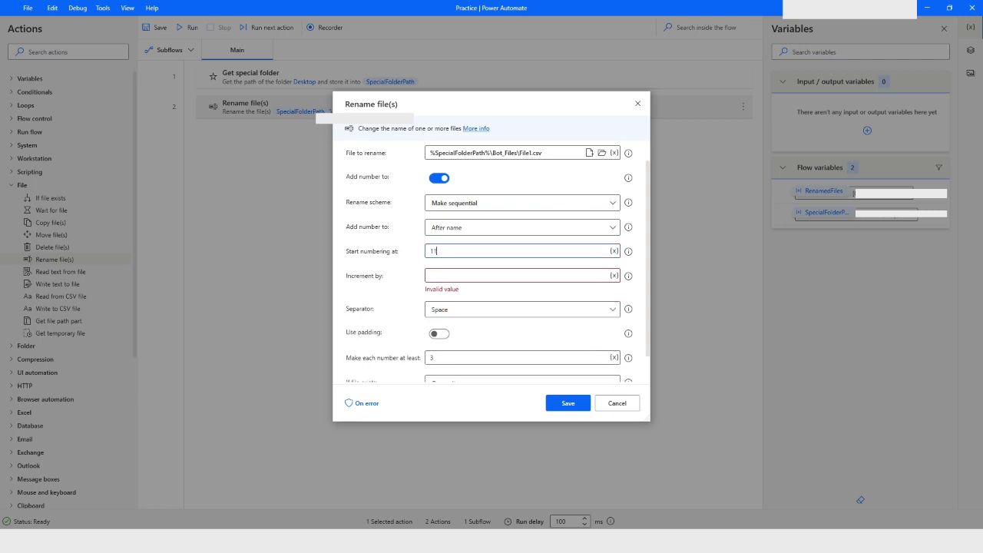
click(435, 277)
text(2)
scroll(405, 268, down, 1)
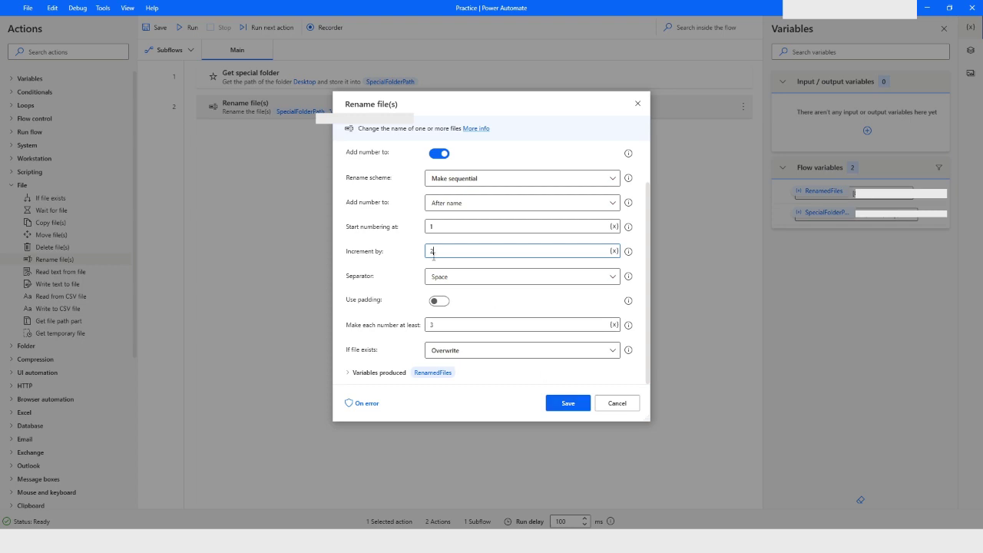
scroll(410, 247, up, 2)
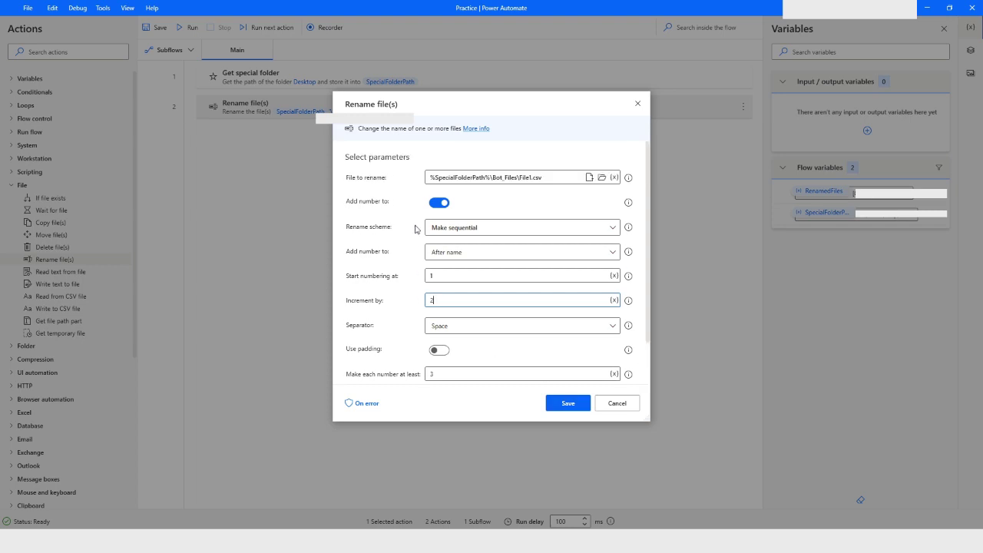
Copy the CSV file's current name from the Bot_Files folder in File Explorer and return to the rename action's settings
key(alt+Tab)
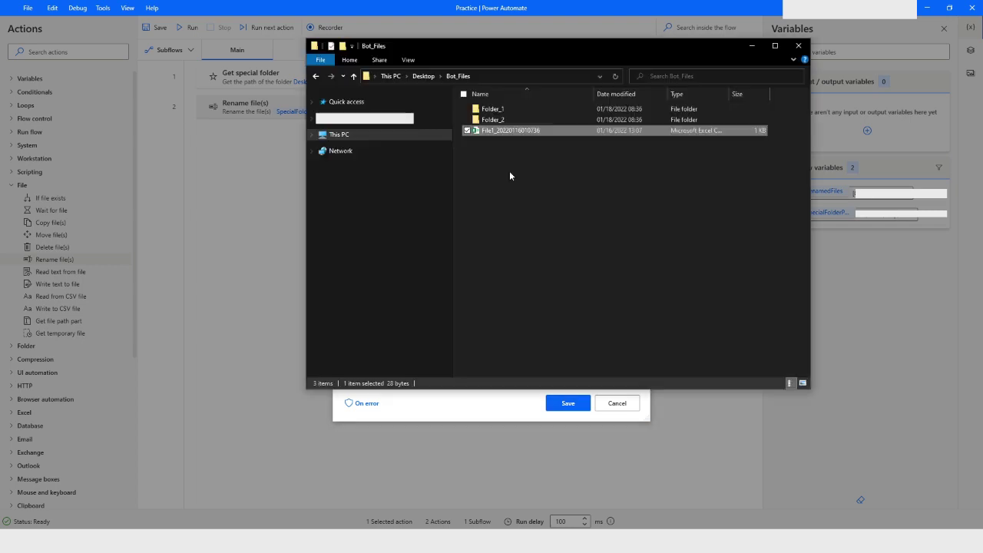
key(F2)
key(ctrl+c)
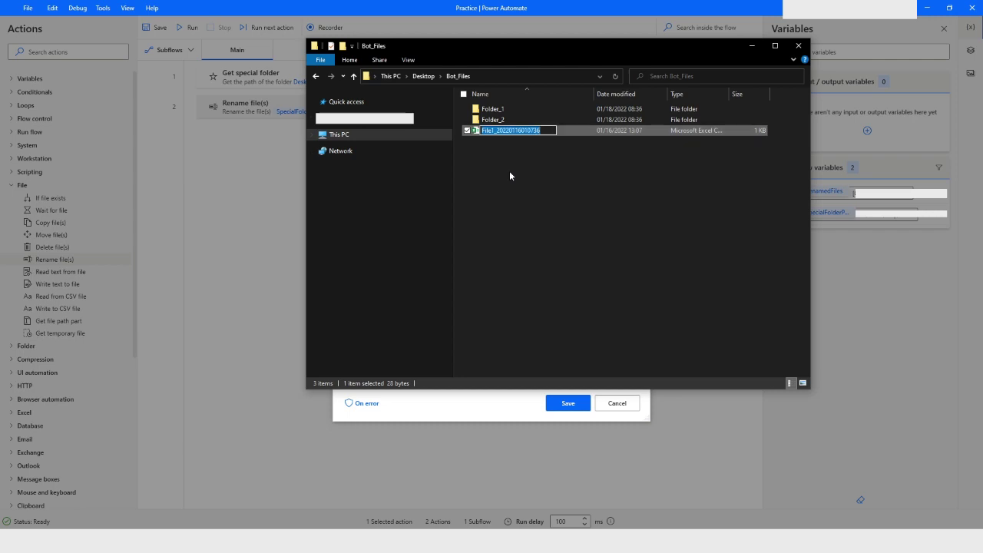
key(Escape)
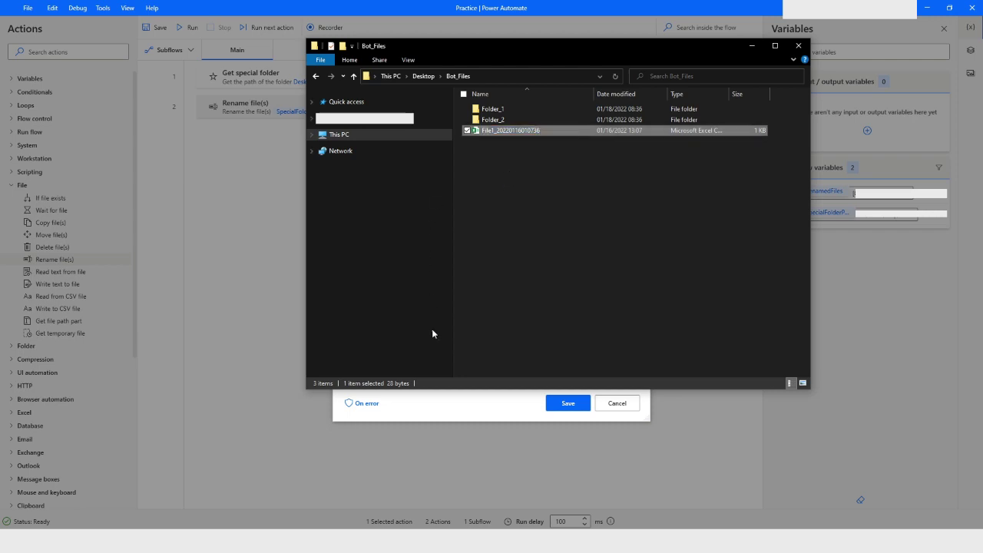
click(442, 407)
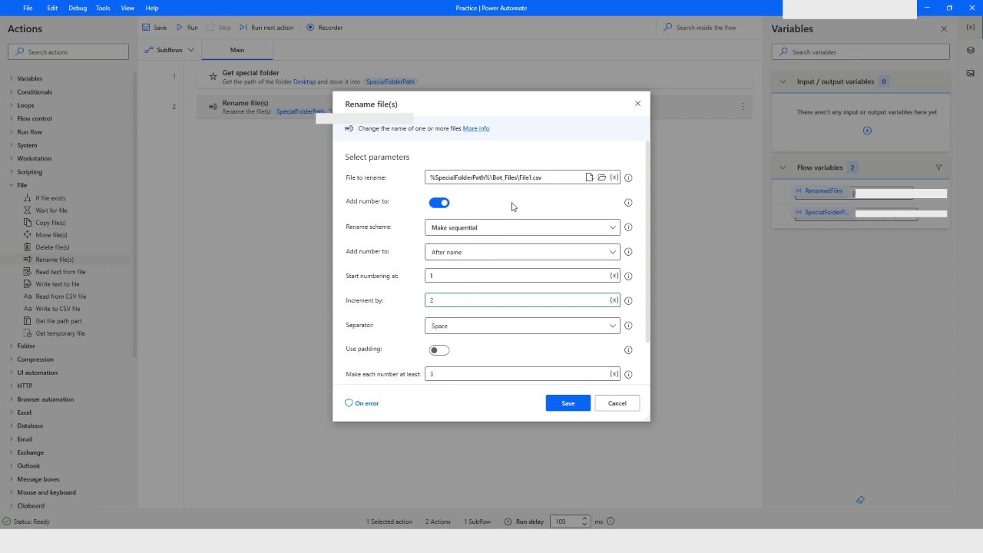
Replace the source file name with the copied name plus its extension, File1_20220116010736.csv, and save the rename action
click(522, 178)
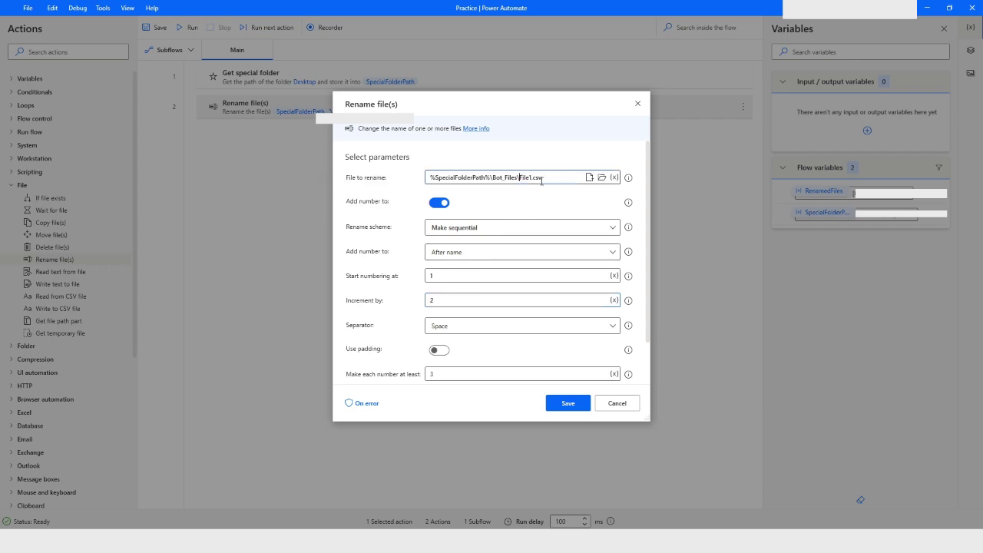
key(shift+End)
key(ctrl+v)
text(.csv)
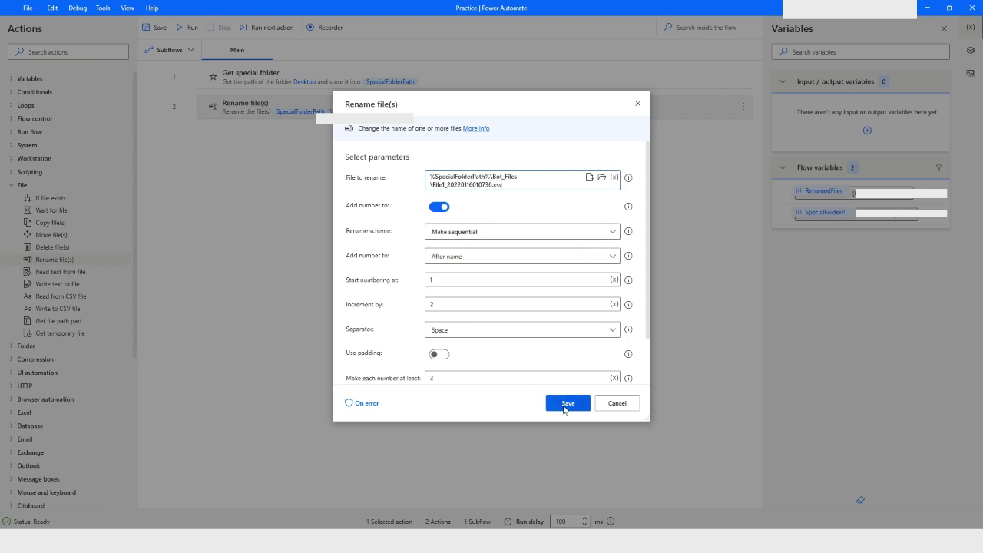
click(566, 404)
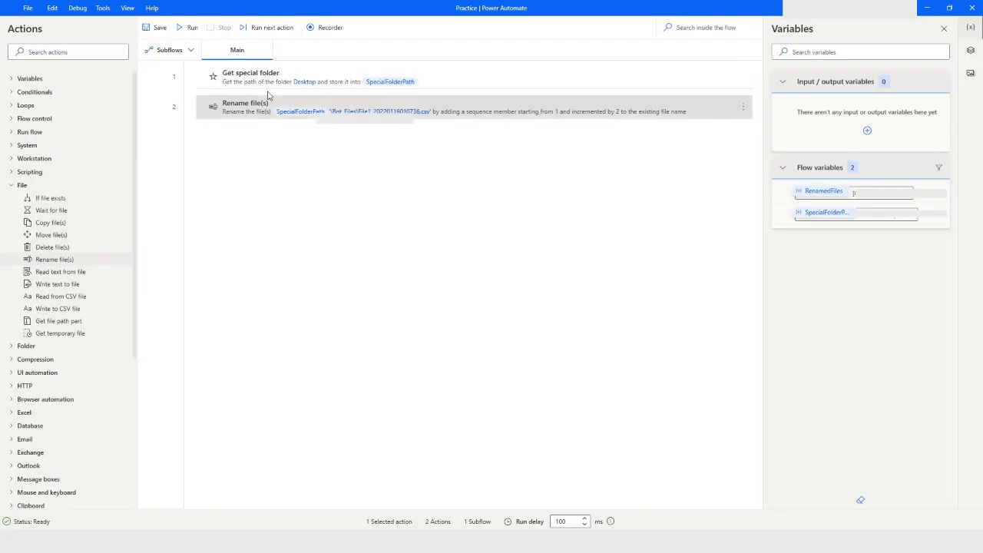
Run the flow with the sequential scheme, check the file name in File Explorer, and minimize that window
click(188, 27)
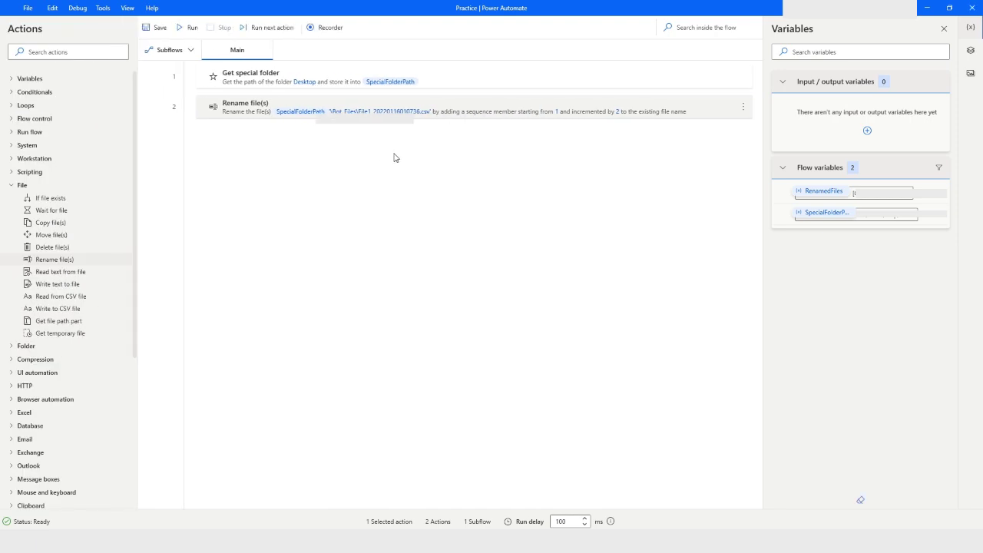
key(alt+Tab)
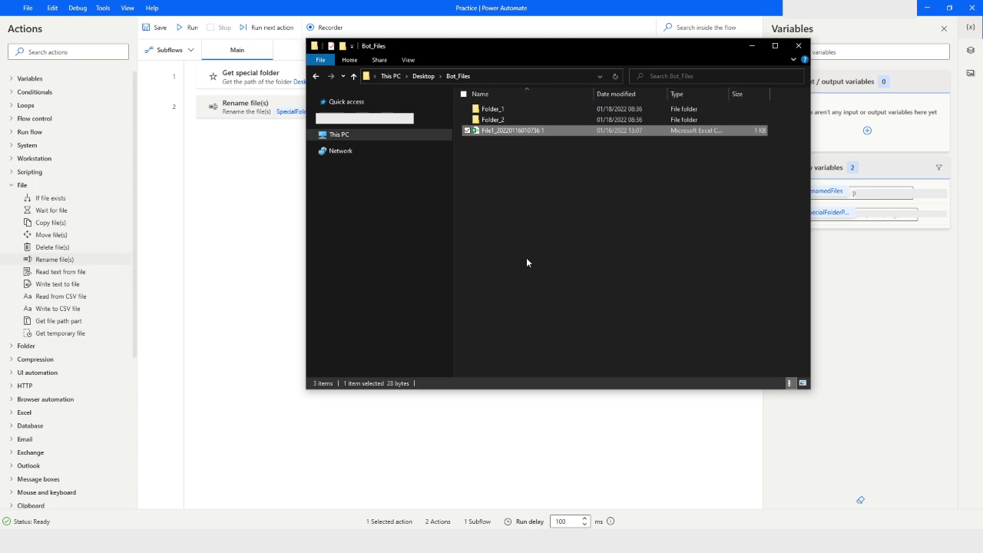
click(750, 47)
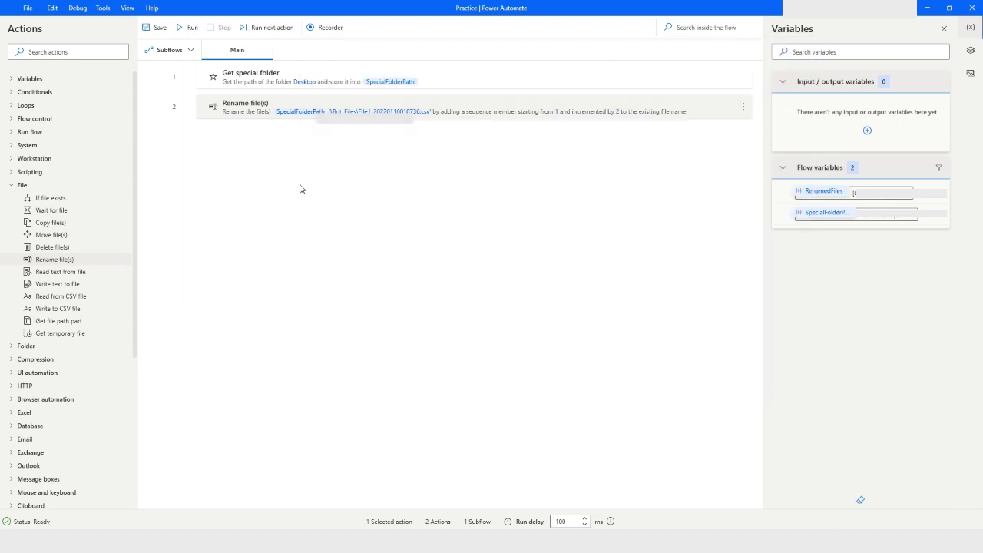